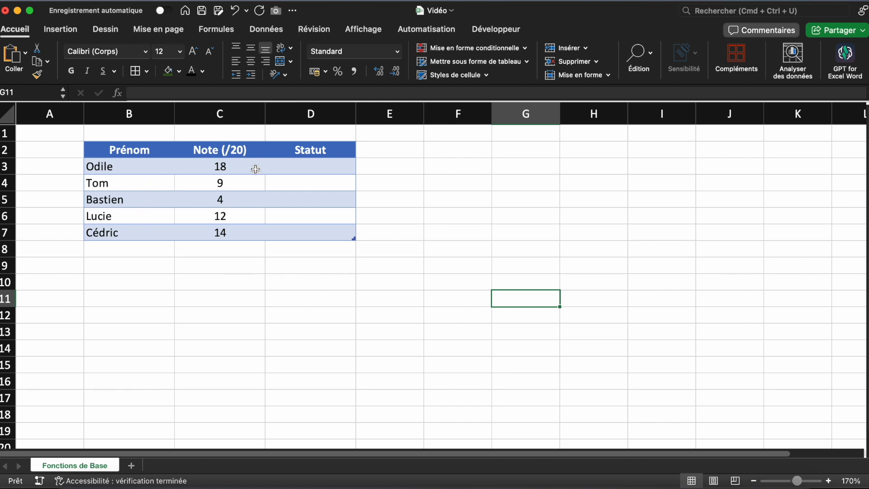
Start an SI formula in D3 that tests whether the row's Note (/20) is greater than or equal to 10
{"action": "left_click", "coordinate": [321, 168]}
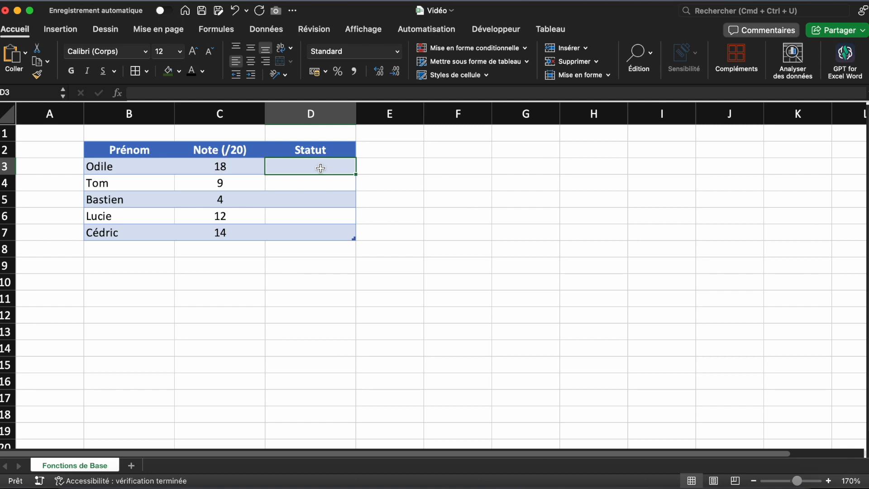
{"action": "type", "text": "=SI"}
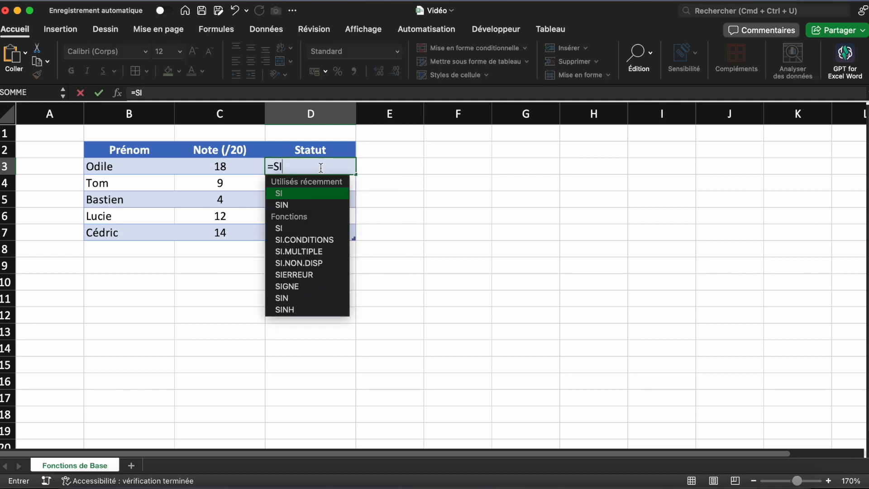
{"action": "type", "text": "("}
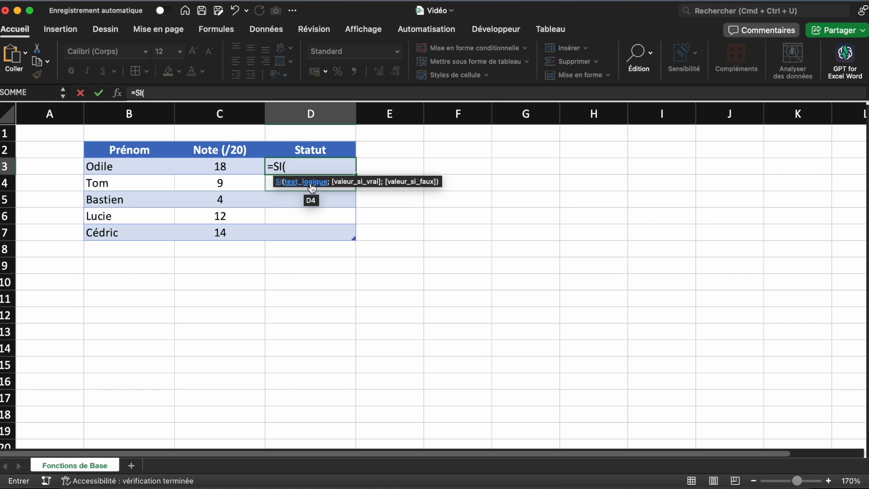
{"action": "left_click", "coordinate": [247, 167]}
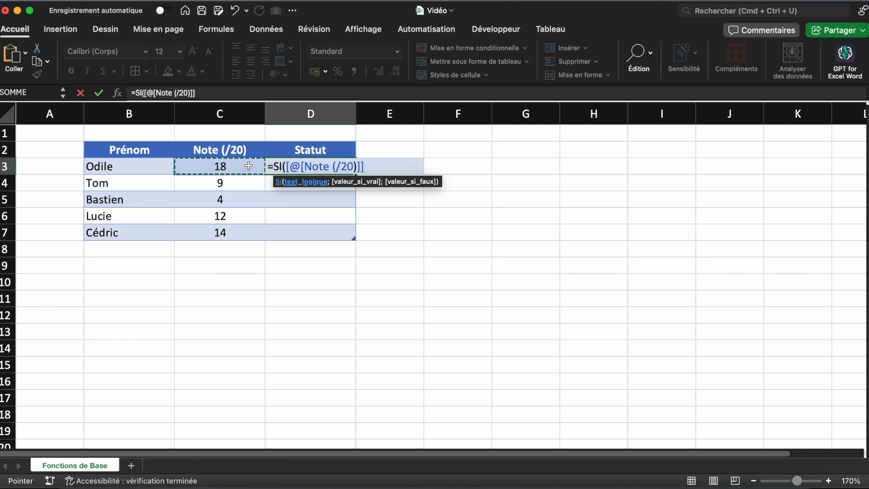
{"action": "type", "text": "<"}
{"action": "key", "text": "BackSpace"}
{"action": "type", "text": ">="}
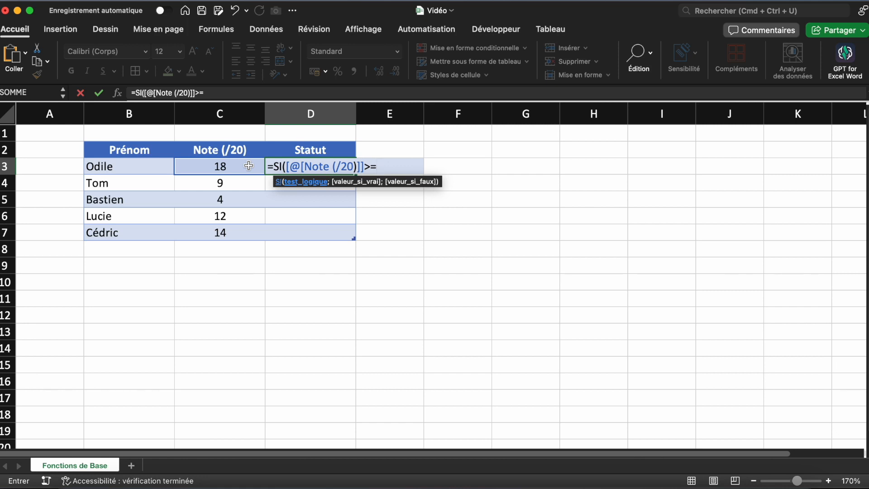
{"action": "type", "text": "10;"}
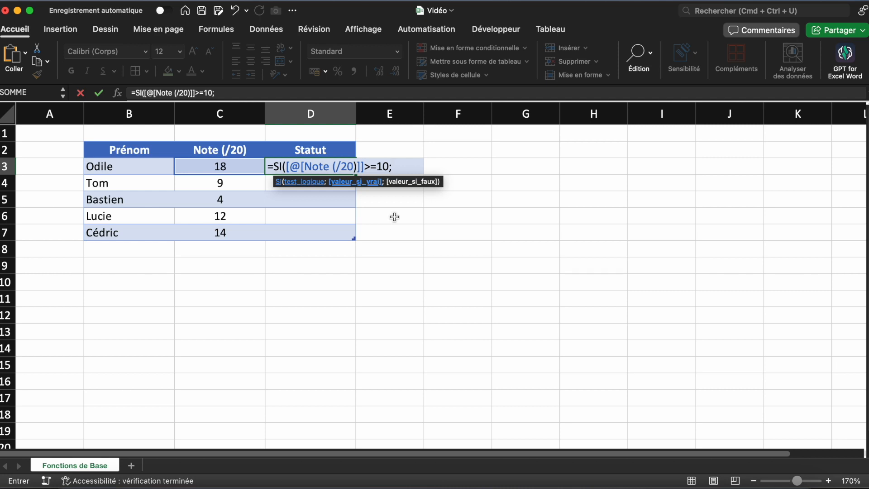
Complete the D3 formula so it returns "Réussi" when the test is true and "Raté" otherwise
{"action": "type", "text": "\"\""}
{"action": "key", "text": "Return"}
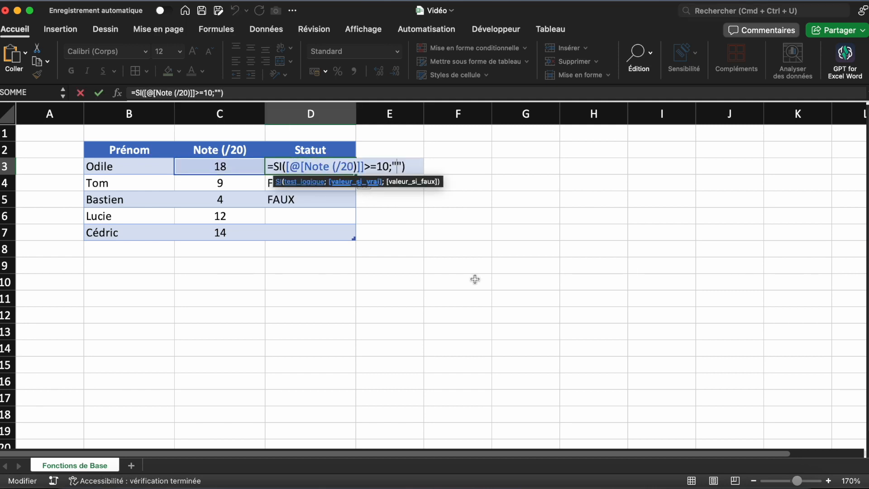
{"action": "type", "text": "Réussi\""}
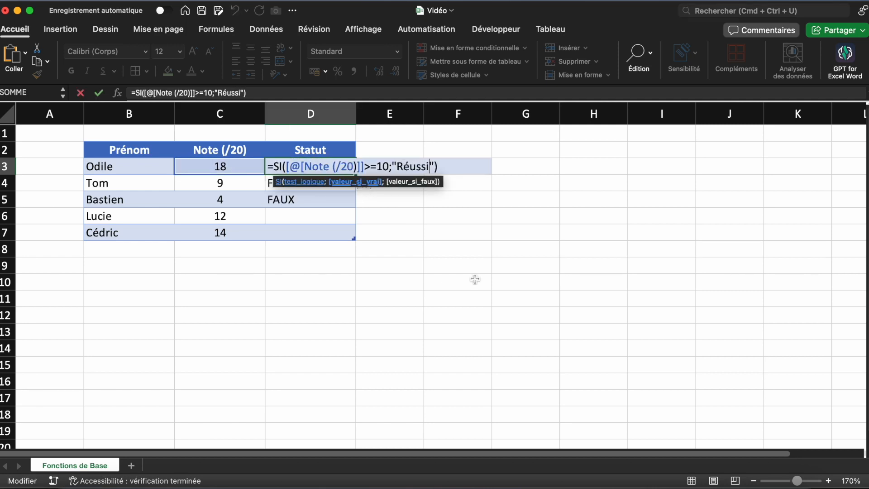
{"action": "type", "text": ";"}
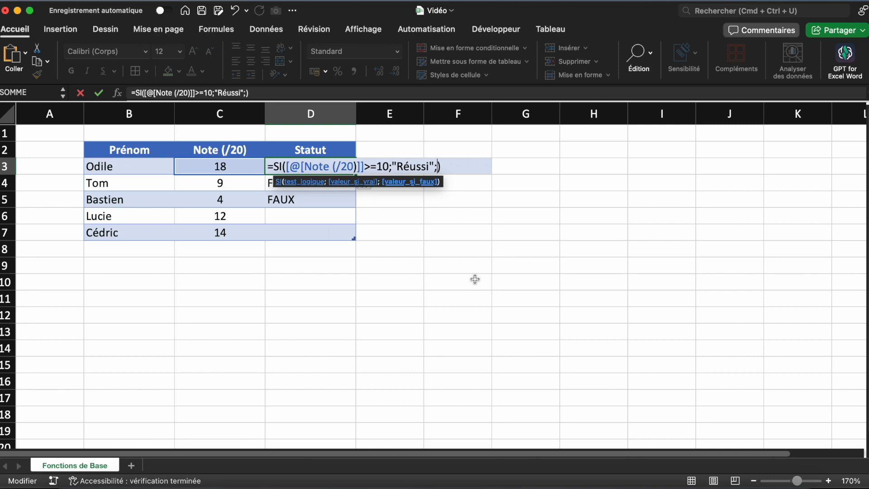
{"action": "type", "text": "\"Rat\""}
{"action": "key", "text": "BackSpace"}
{"action": "type", "text": "é\""}
{"action": "key", "text": "Return"}
{"action": "left_click", "coordinate": [474, 279]}
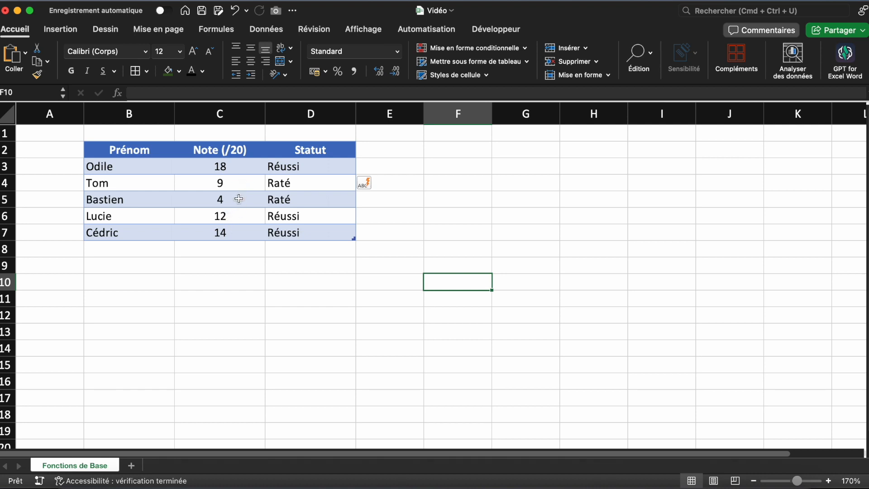
Inspect the SI formulas filled into the Statut cells D4, D5 and D6
{"action": "double_click", "coordinate": [330, 184]}
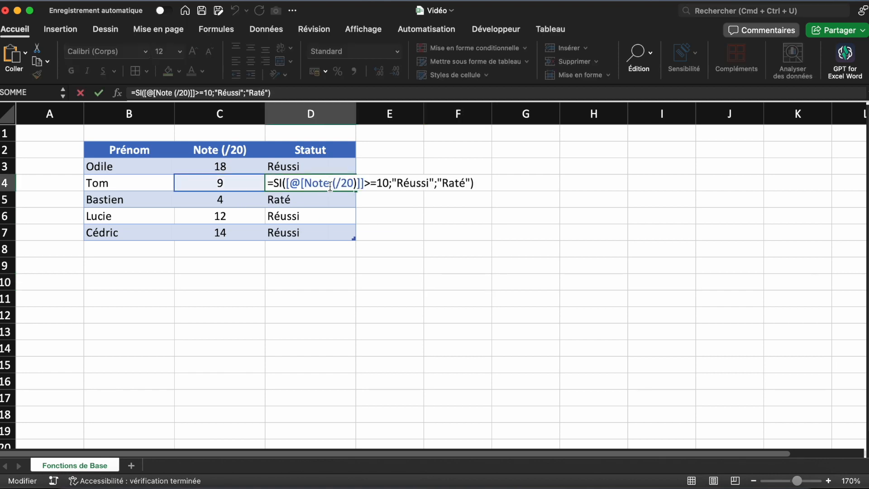
{"action": "left_click", "coordinate": [330, 199]}
{"action": "double_click", "coordinate": [330, 199]}
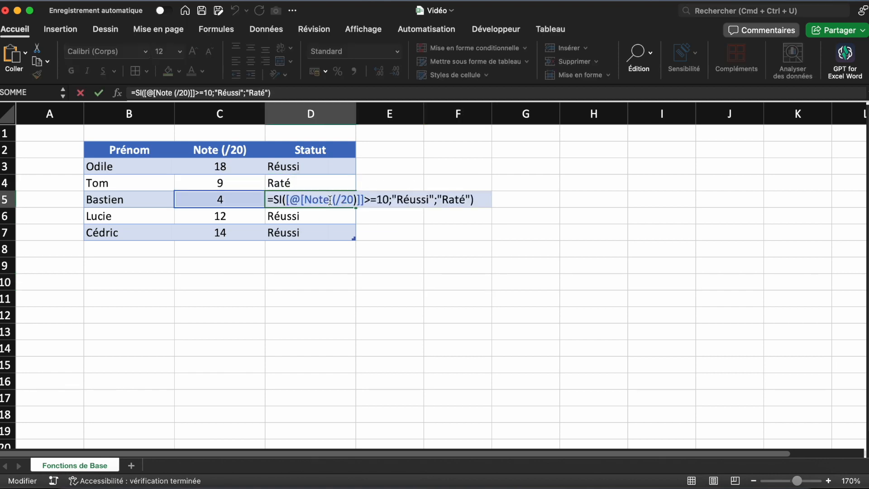
{"action": "double_click", "coordinate": [323, 216]}
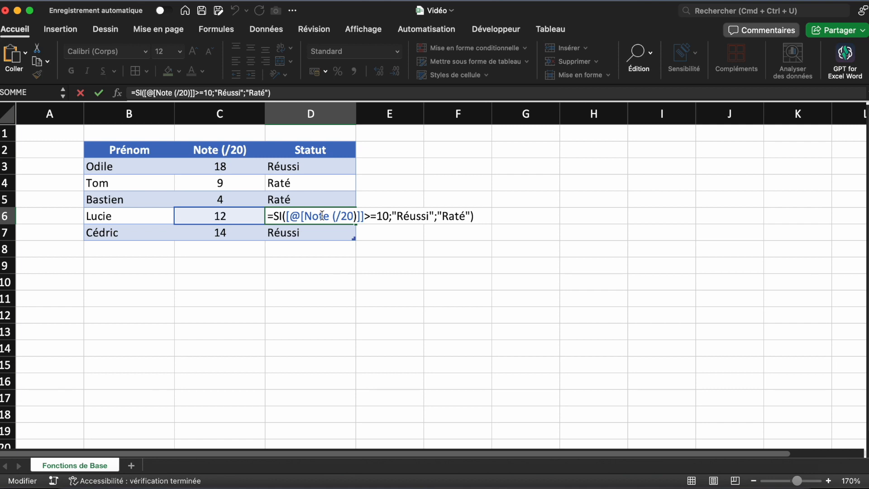
{"action": "left_click", "coordinate": [373, 300]}
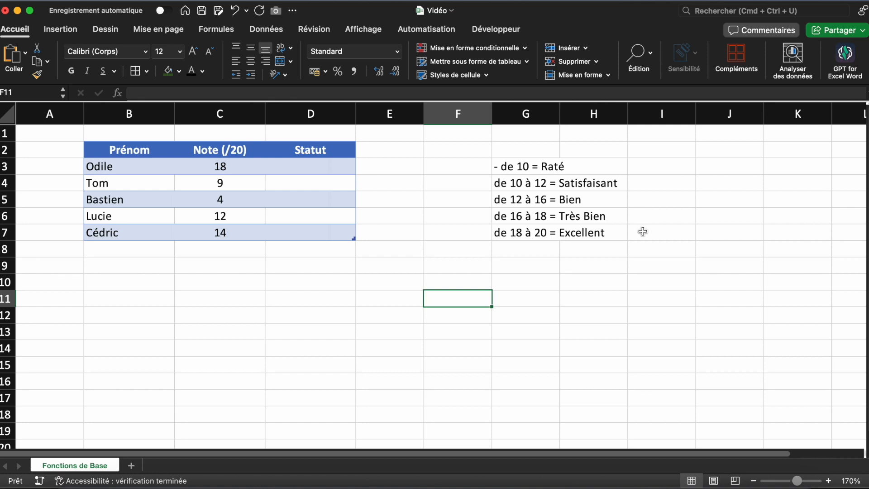
Start a new SI formula in D3 that returns "Raté" when the row's Note (/20) is below 10
{"action": "left_click", "coordinate": [335, 165]}
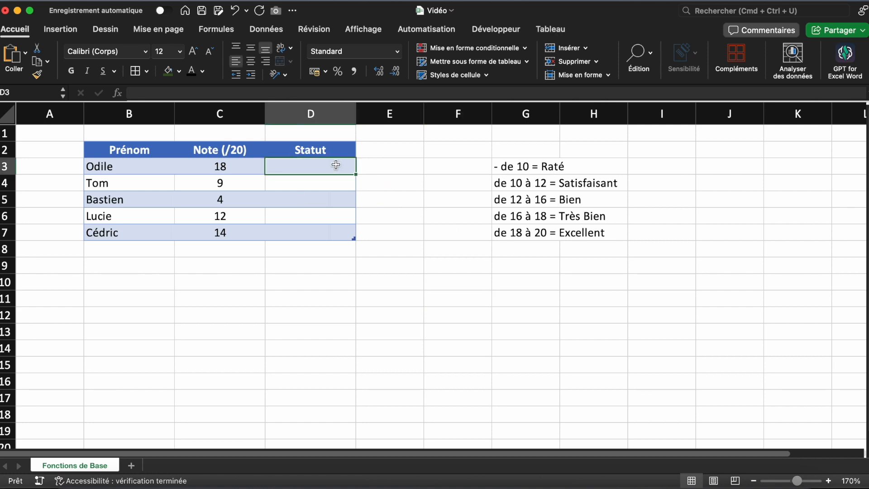
{"action": "type", "text": "=SI("}
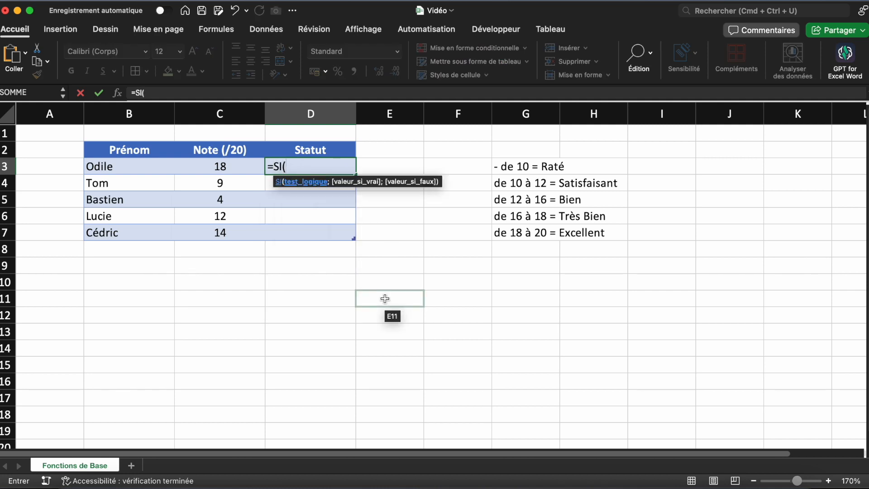
{"action": "left_click", "coordinate": [238, 168]}
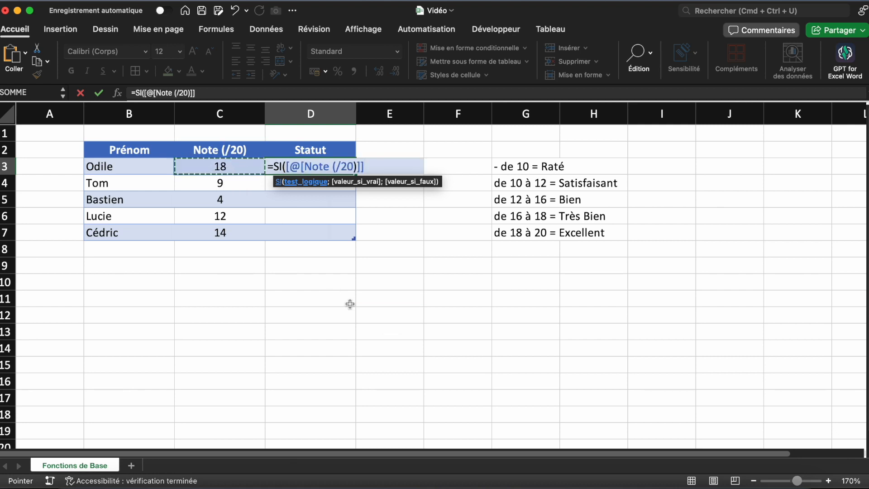
{"action": "type", "text": "<"}
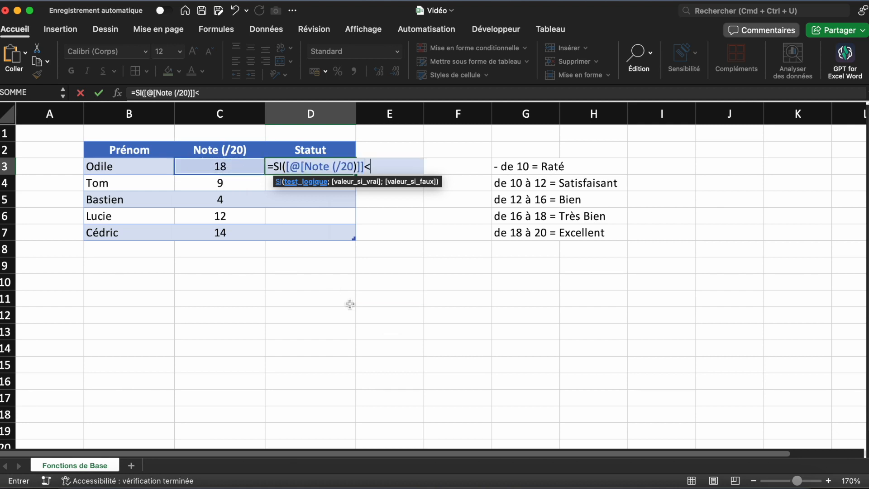
{"action": "type", "text": "10;\""}
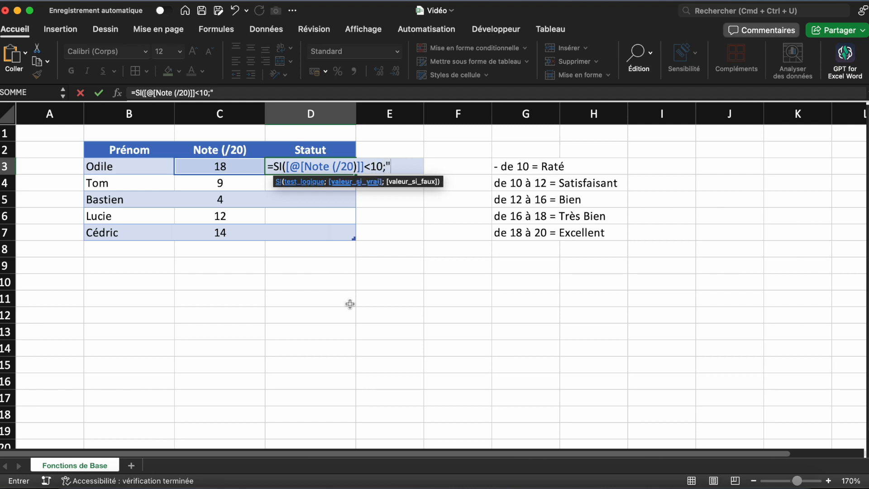
{"action": "type", "text": "Raté\""}
Nest a second SI in the D3 formula's false argument, returning "Satisfaisant" when the Note (/20) is <=12
{"action": "type", "text": ";"}
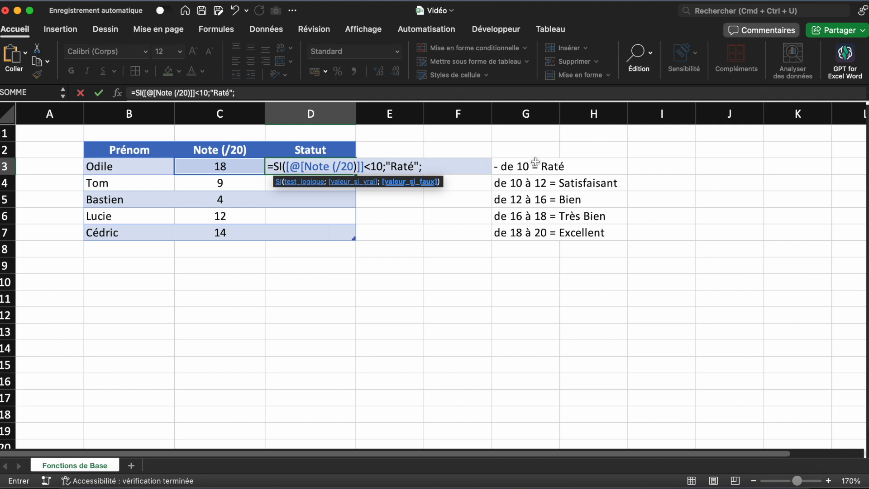
{"action": "type", "text": " SI("}
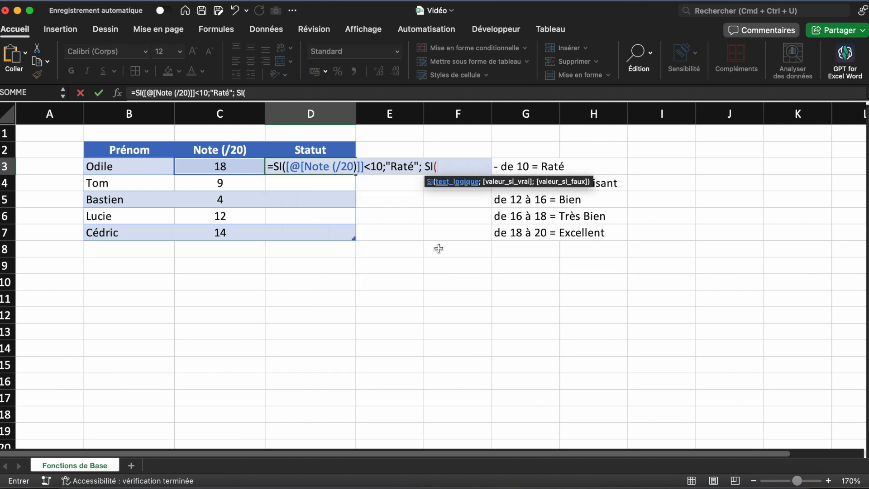
{"action": "left_click", "coordinate": [253, 167]}
{"action": "type", "text": "w"}
{"action": "key", "text": "BackSpace"}
{"action": "type", "text": "w"}
{"action": "key", "text": "BackSpace"}
{"action": "type", "text": "<=12"}
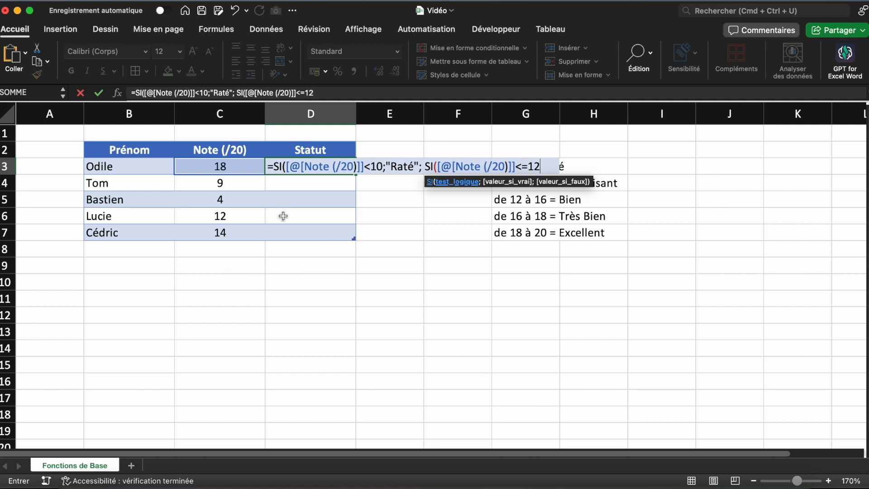
{"action": "type", "text": ";\""}
{"action": "type", "text": "Sa"}
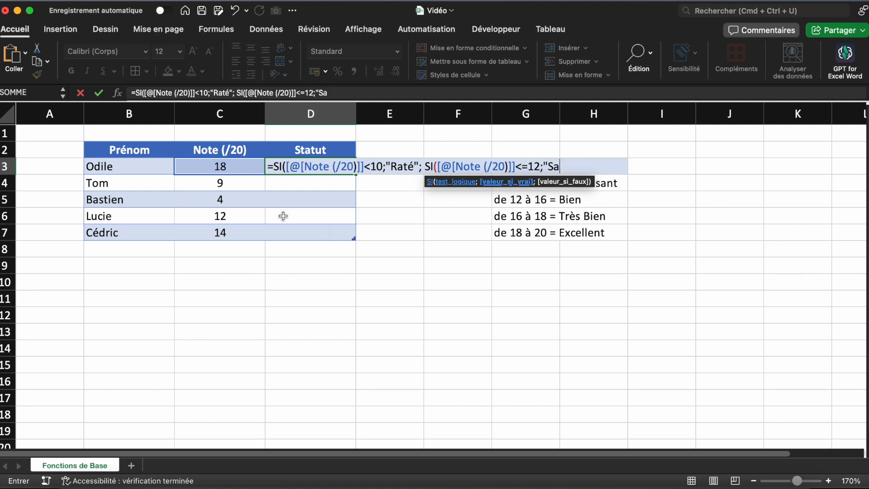
{"action": "type", "text": "tisfaisant\""}
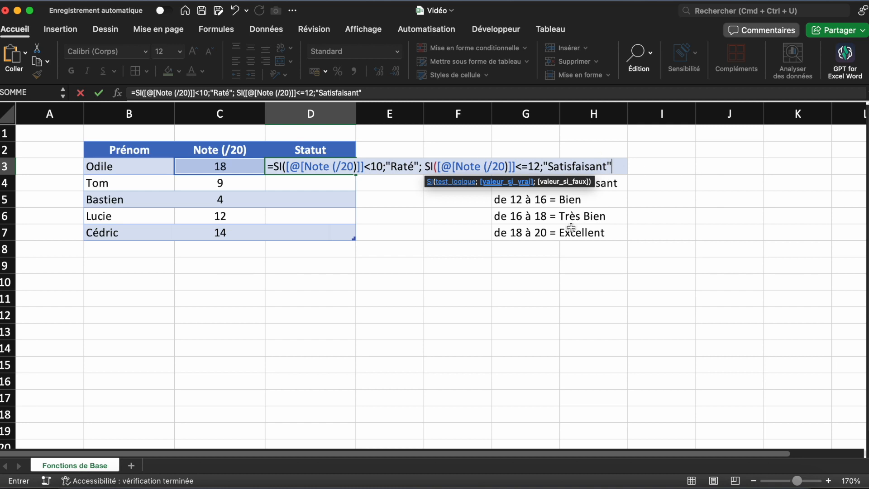
Nest a third SI as the second one's false argument, returning "Bien" when the Note (/20) is <=16
{"action": "type", "text": "; "}
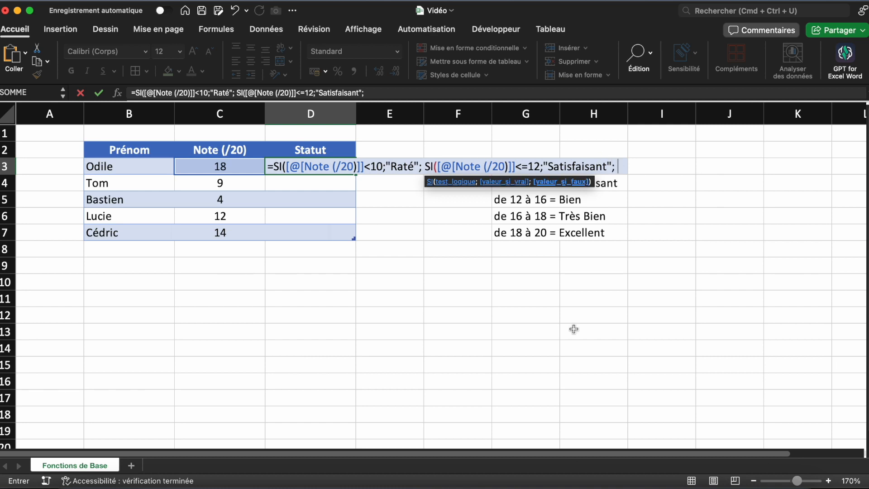
{"action": "type", "text": "SI("}
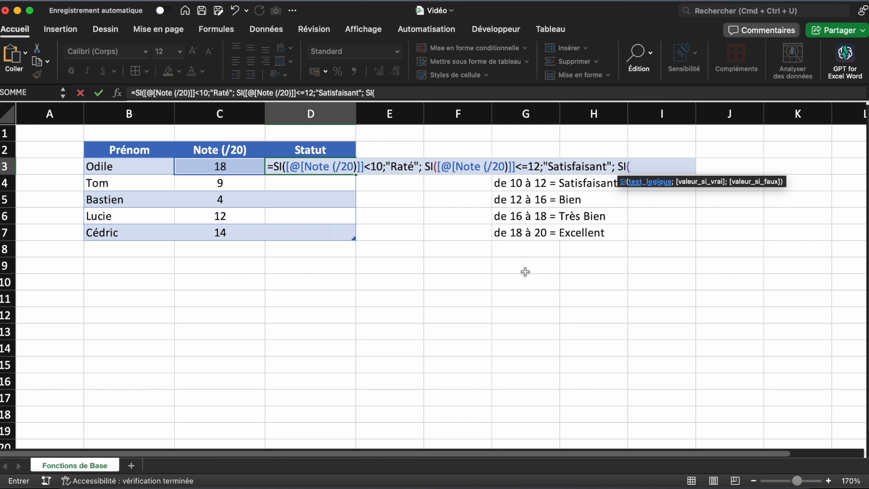
{"action": "left_click", "coordinate": [240, 164]}
{"action": "type", "text": "<=16"}
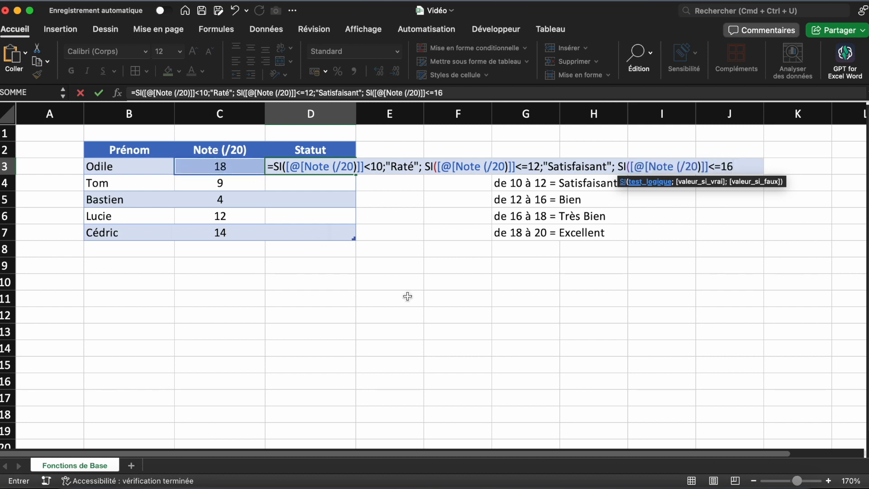
{"action": "type", "text": "; \"Bie"}
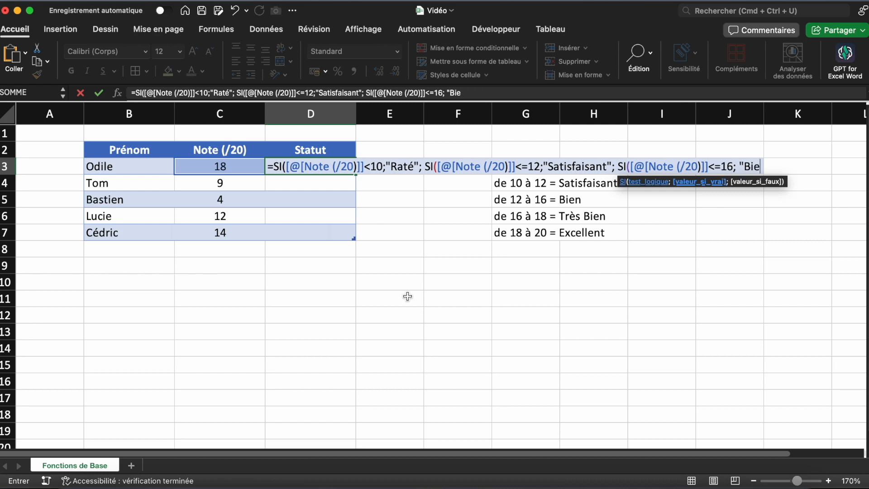
{"action": "type", "text": "n"}
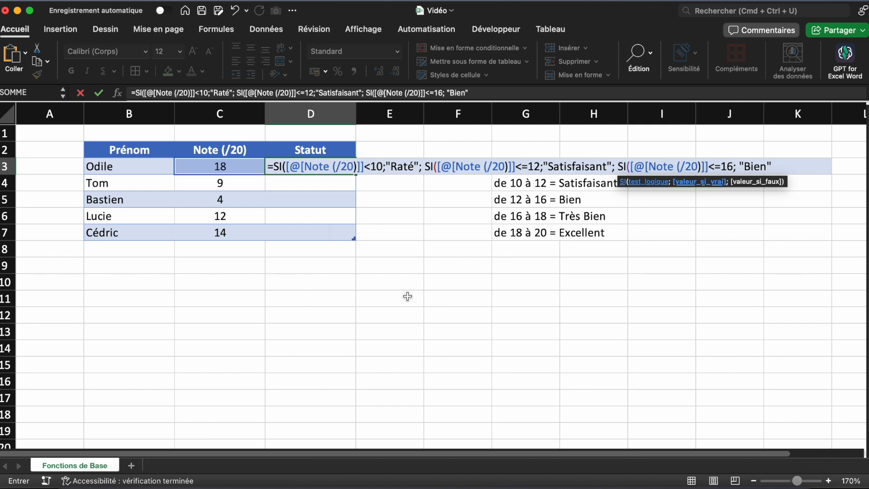
Nest a fourth SI as the third one's false argument in D3, returning "Très Bien" when the Note (/20) is <=18
{"action": "type", "text": "; "}
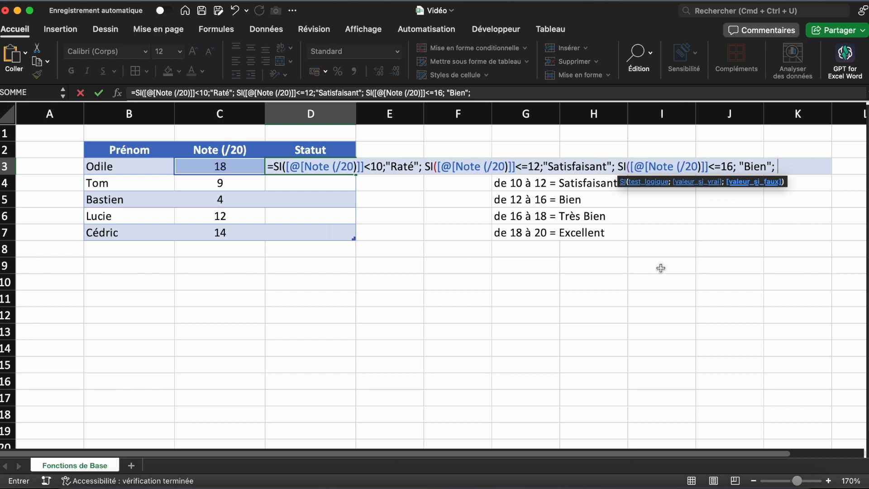
{"action": "type", "text": "SI("}
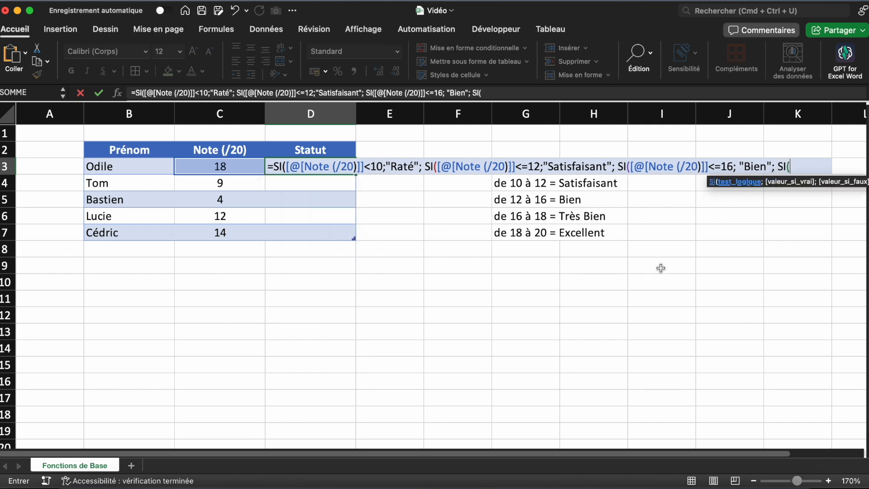
{"action": "left_click", "coordinate": [249, 163]}
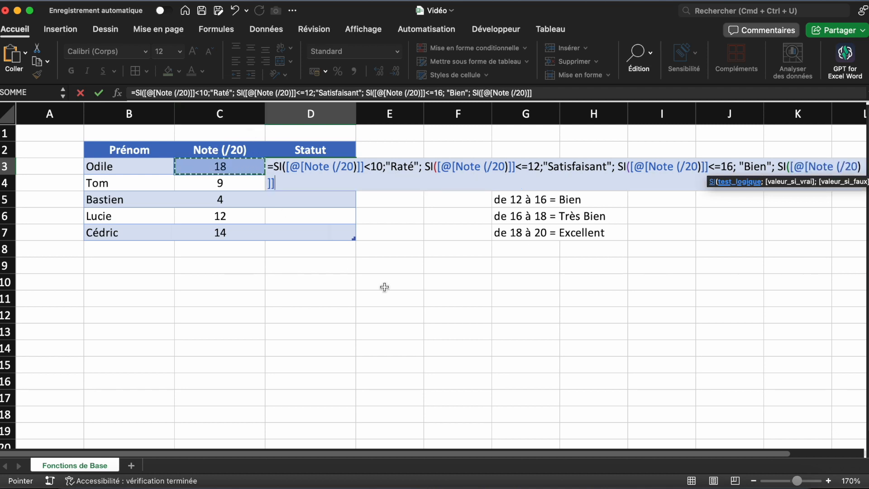
{"action": "type", "text": "<=18; \""}
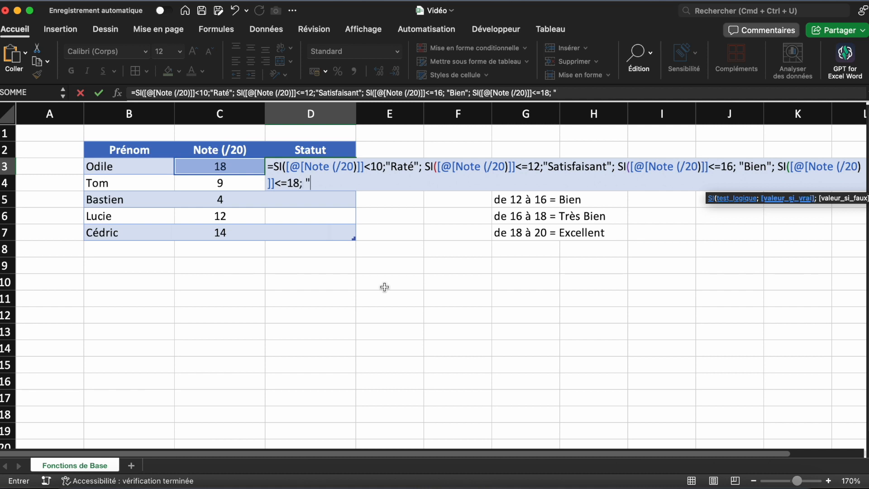
{"action": "type", "text": "Très Bien\""}
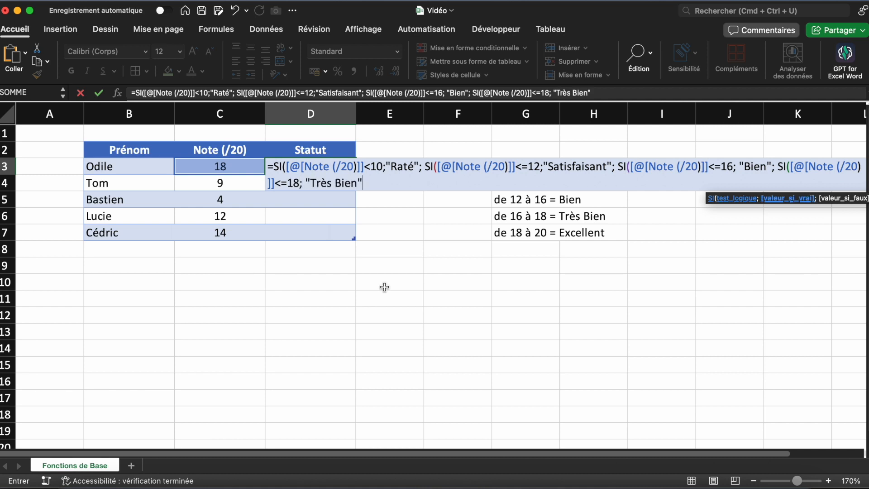
{"action": "type", "text": ";"}
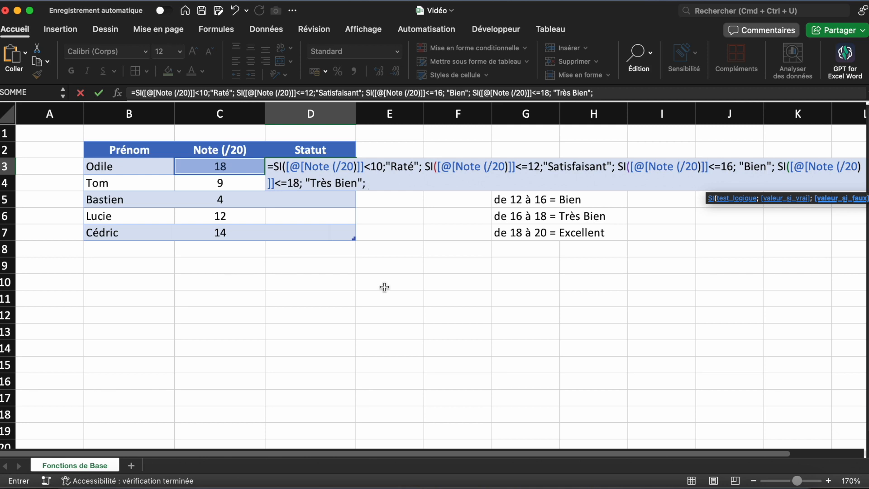
Complete the nested D3 formula with "Excellent" as the final false value, close all four SI functions and validate it
{"action": "type", "text": "\"Excelle"}
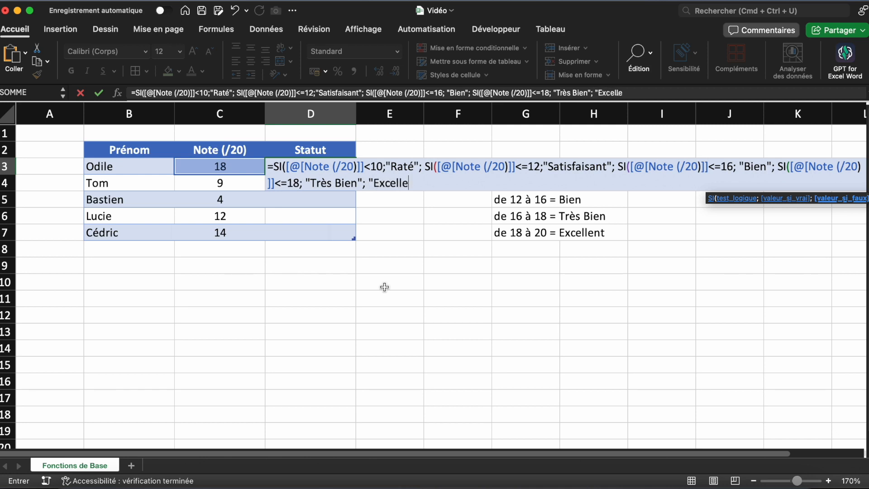
{"action": "type", "text": "nt\")"}
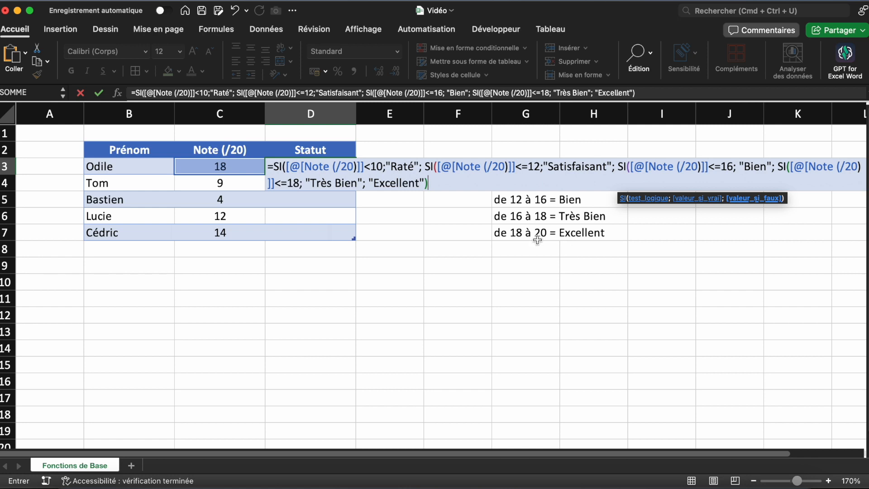
{"action": "key", "text": "Return"}
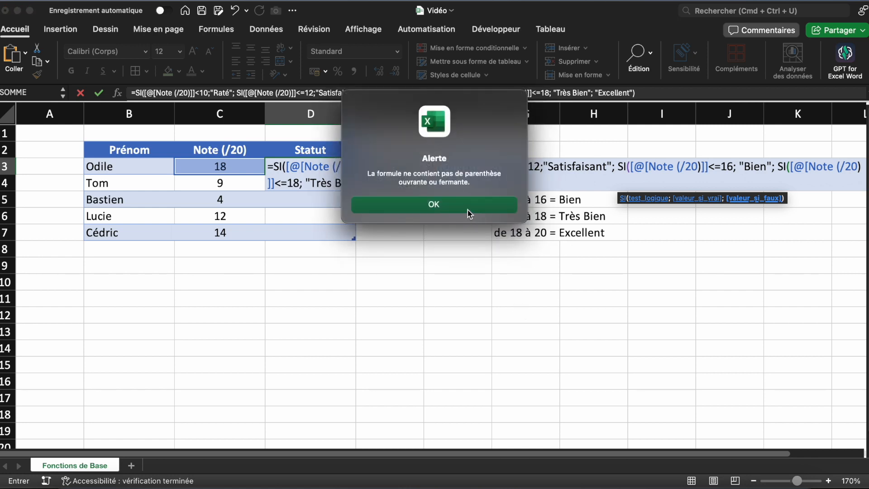
{"action": "left_click", "coordinate": [469, 214]}
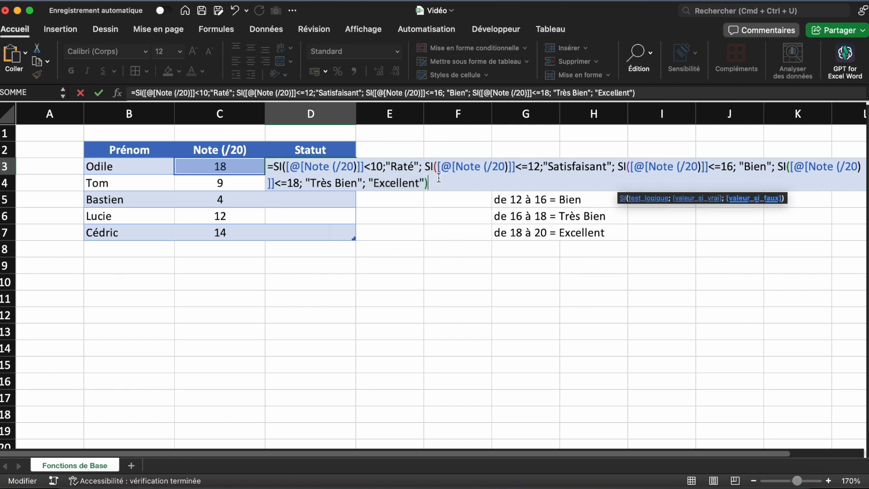
{"action": "type", "text": "))"}
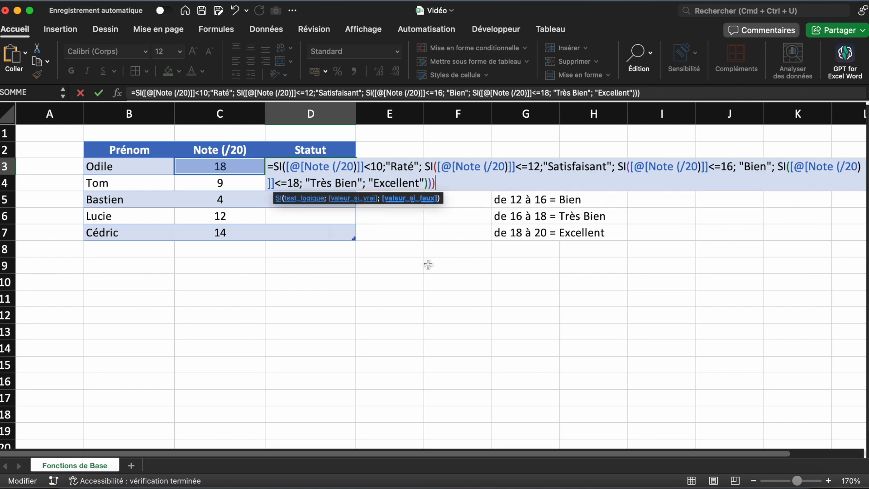
{"action": "type", "text": ")"}
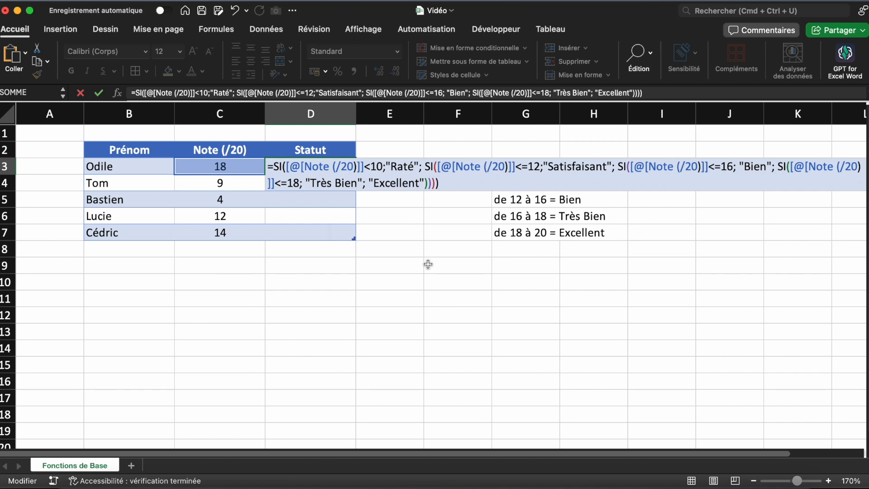
{"action": "key", "text": "Return"}
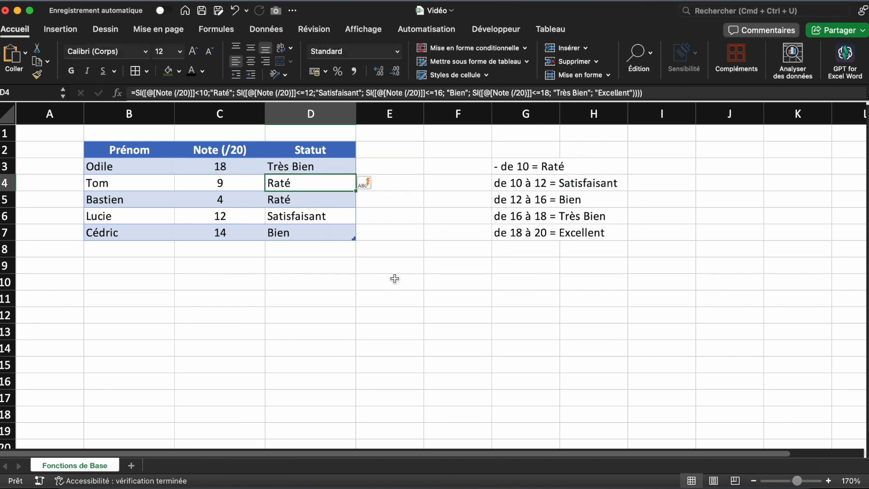
{"action": "left_click", "coordinate": [395, 278]}
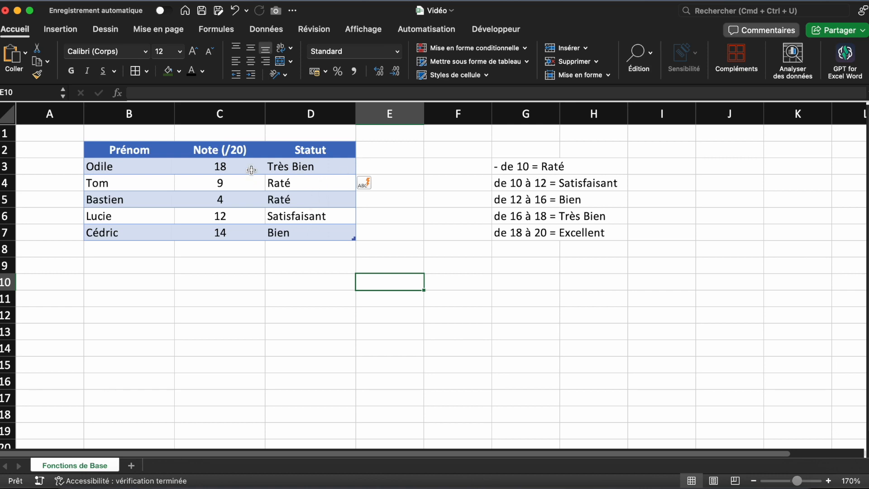
Test the grade levels by setting the Note (/20) values to 19 in C3, 8 in C6 and 17 in C7
{"action": "left_click", "coordinate": [237, 165]}
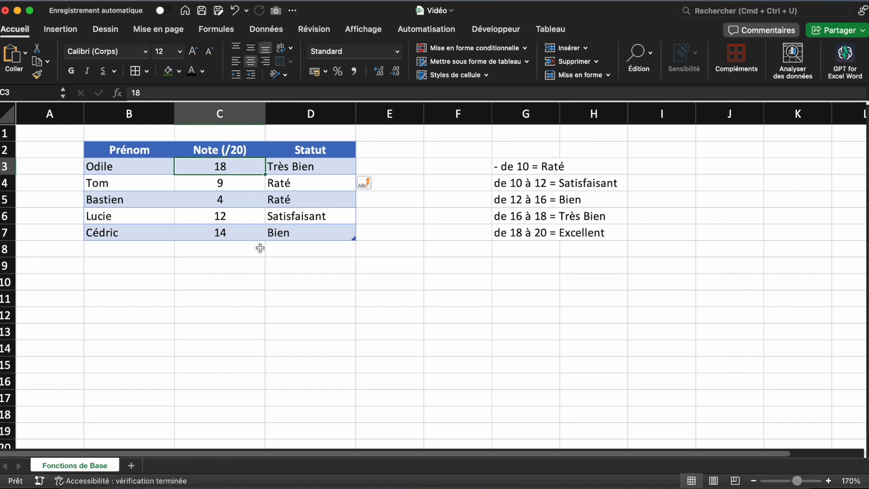
{"action": "type", "text": "19"}
{"action": "key", "text": "Return"}
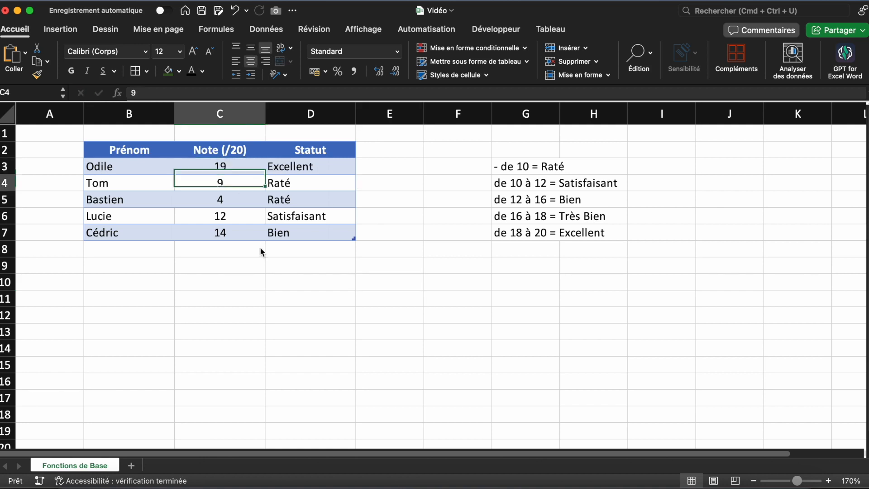
{"action": "left_click", "coordinate": [242, 217]}
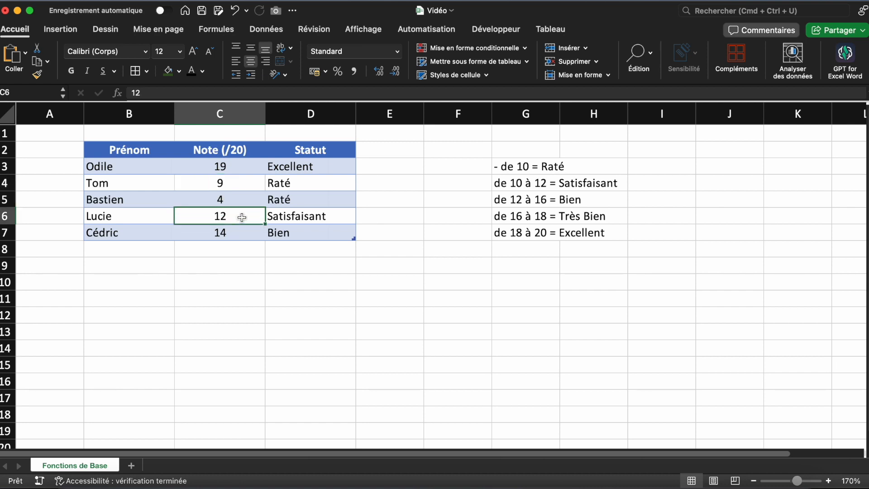
{"action": "type", "text": "8"}
{"action": "key", "text": "Return"}
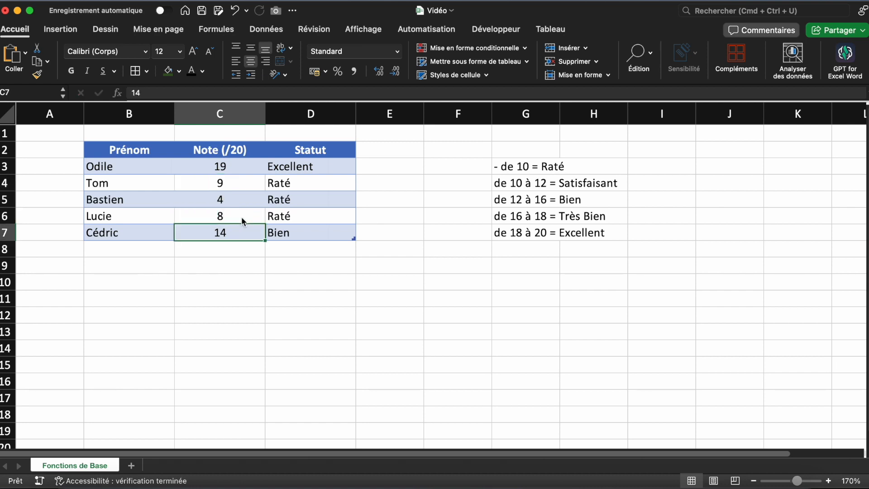
{"action": "type", "text": "17"}
{"action": "key", "text": "Return"}
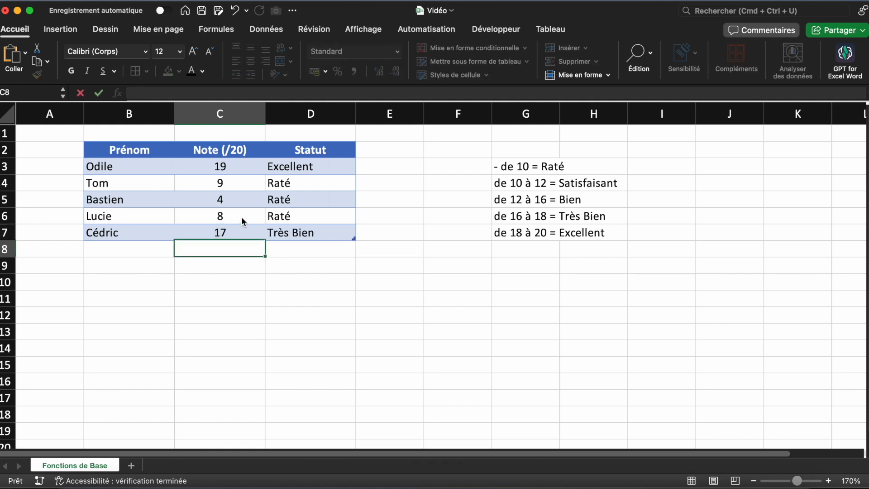
{"action": "left_click", "coordinate": [333, 321]}
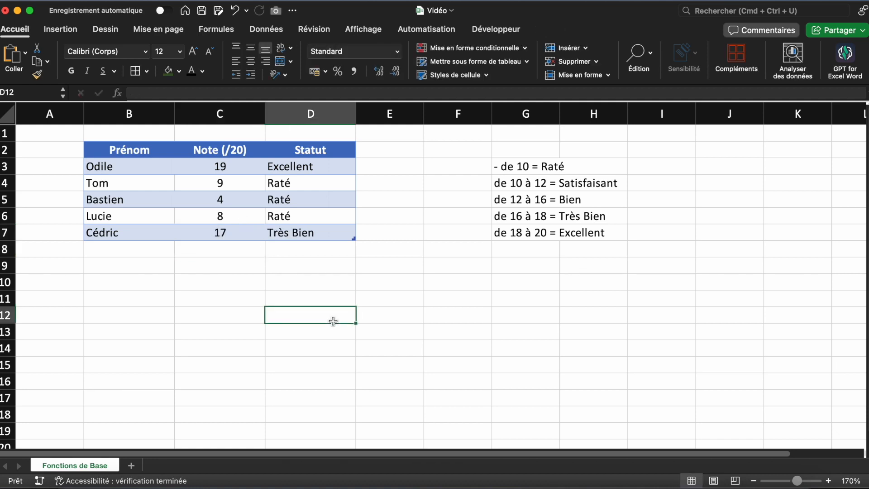
Start an SI formula in E3 whose test is an ET function with the first condition Note (/20) >=10
{"action": "left_click", "coordinate": [443, 165]}
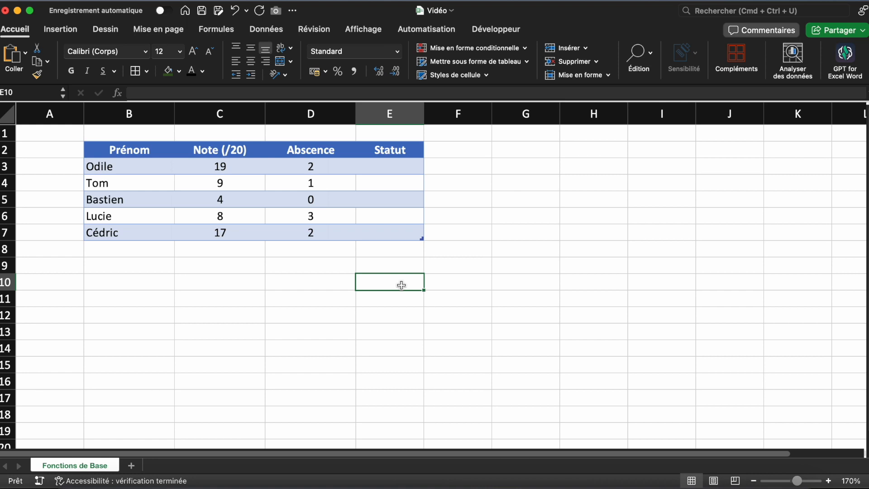
{"action": "left_click", "coordinate": [393, 168]}
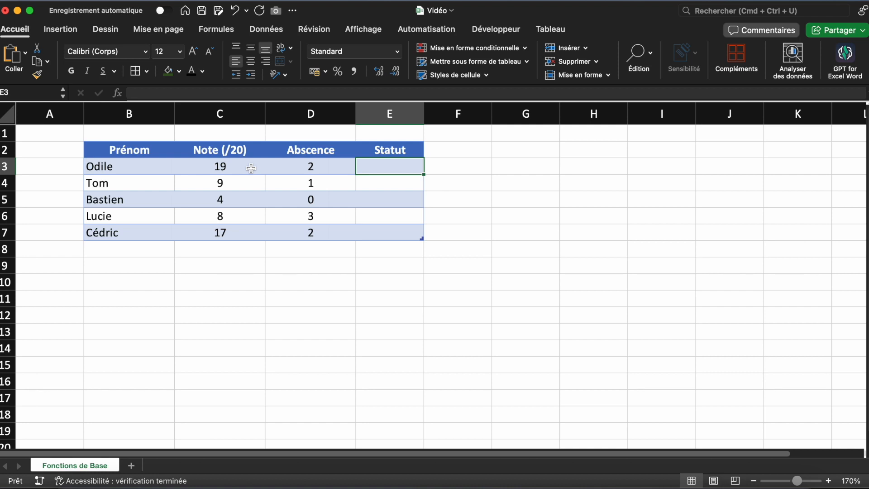
{"action": "type", "text": "=SI("}
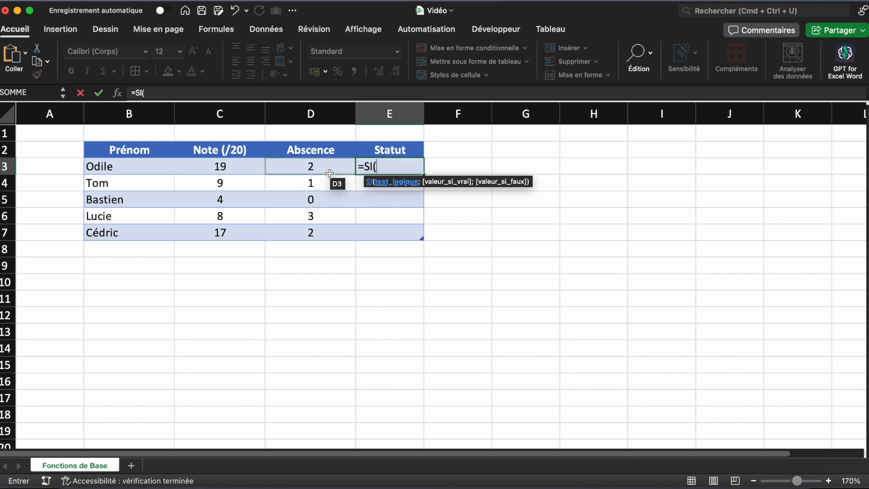
{"action": "type", "text": "ET("}
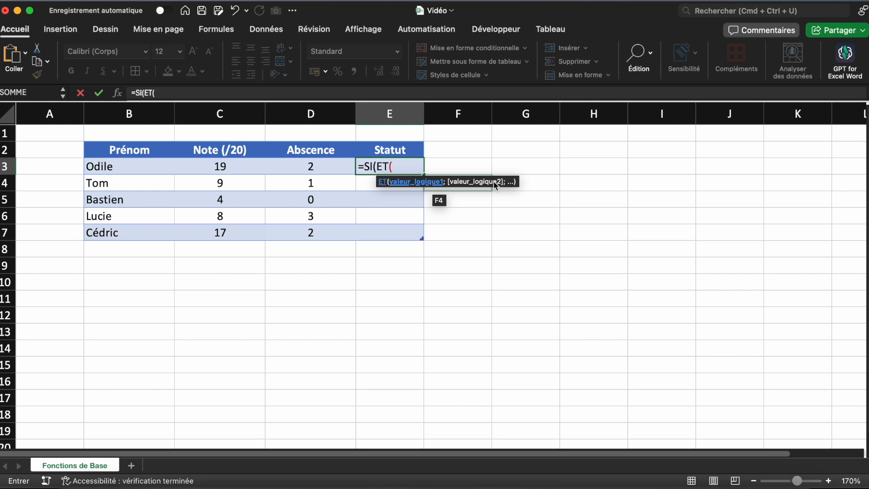
{"action": "left_click", "coordinate": [243, 168]}
{"action": "type", "text": ">=10"}
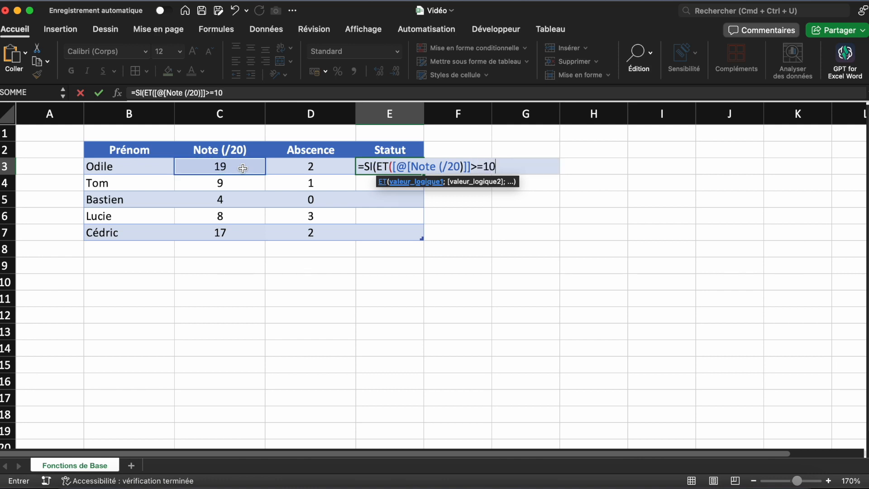
{"action": "type", "text": ";"}
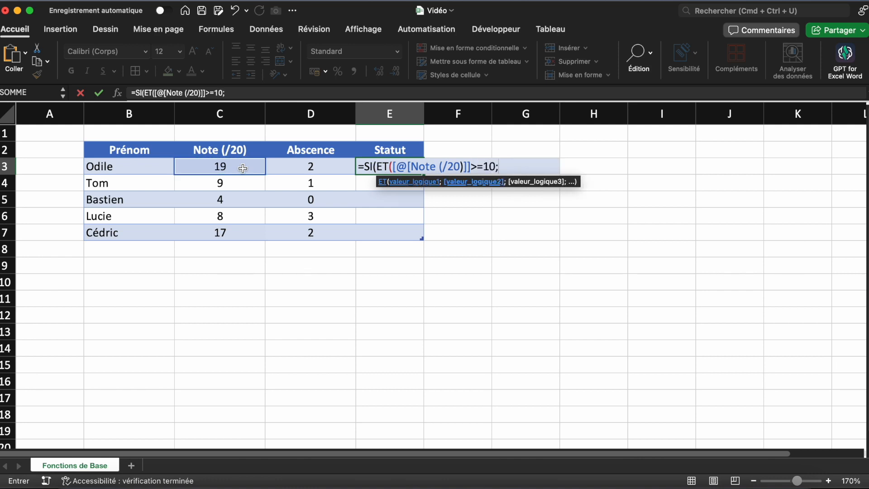
Add Abscence <3 from the same row as the ET function's second condition and close the ET
{"action": "left_click", "coordinate": [290, 166]}
{"action": "type", "text": "<3"}
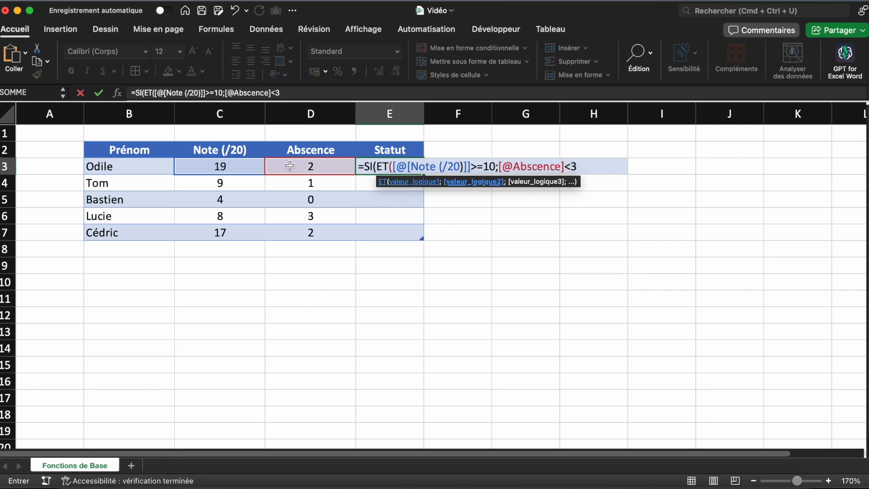
{"action": "type", "text": ")"}
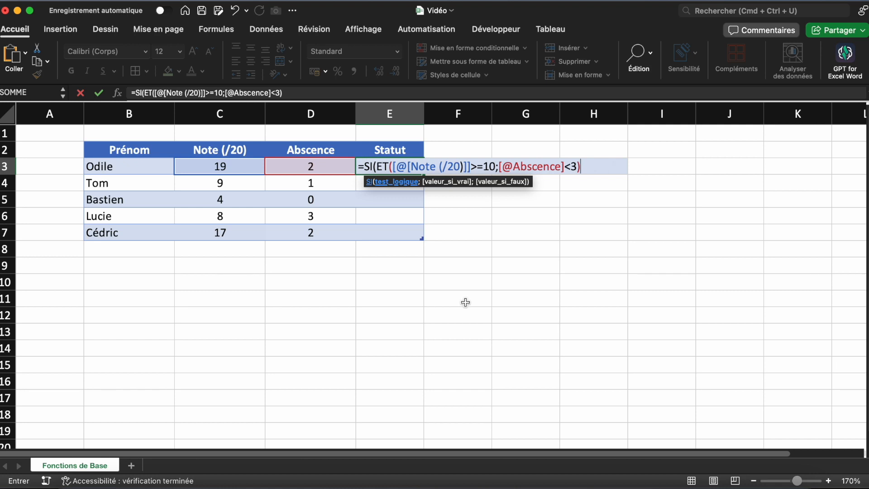
Finish the E3 formula with "Réussi" as the true value and "Raté" as the false value, and validate it
{"action": "type", "text": ";"}
{"action": "type", "text": "\"Réussi\""}
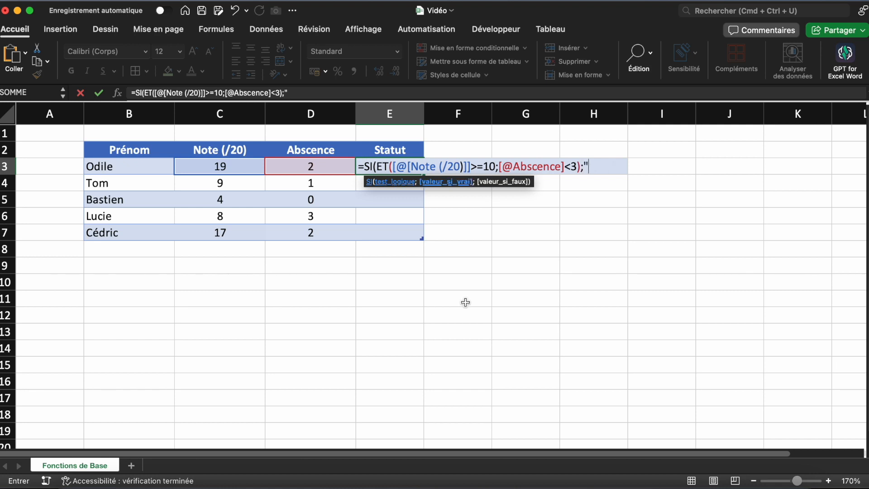
{"action": "type", "text": "; "}
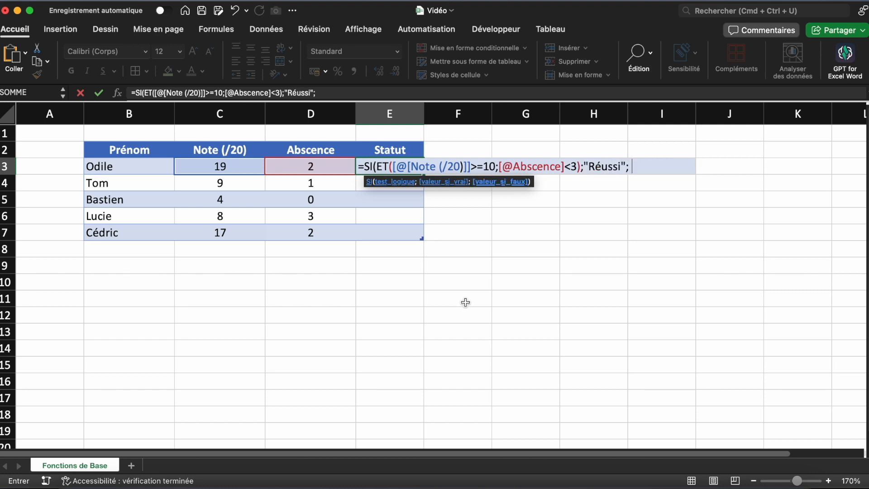
{"action": "type", "text": "\"Raté\")"}
{"action": "key", "text": "Return"}
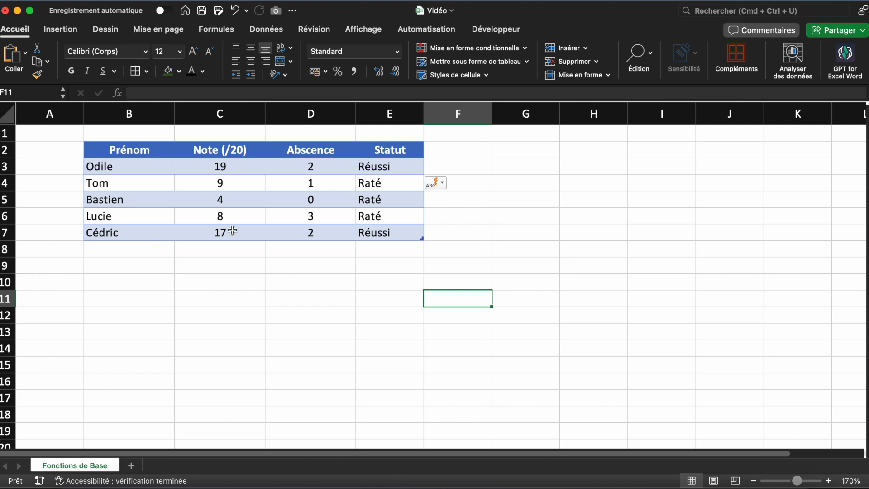
Set the Abscence value in D7 to 3 to test the combined condition
{"action": "left_click", "coordinate": [274, 233]}
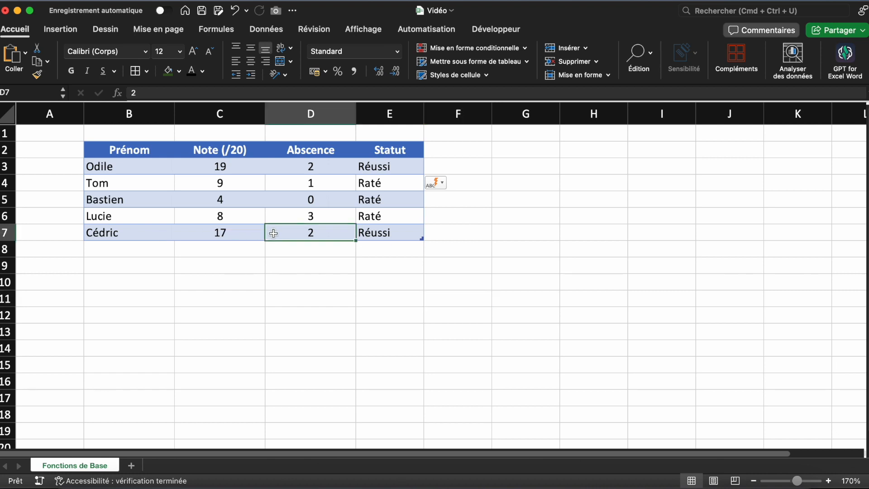
{"action": "type", "text": "3"}
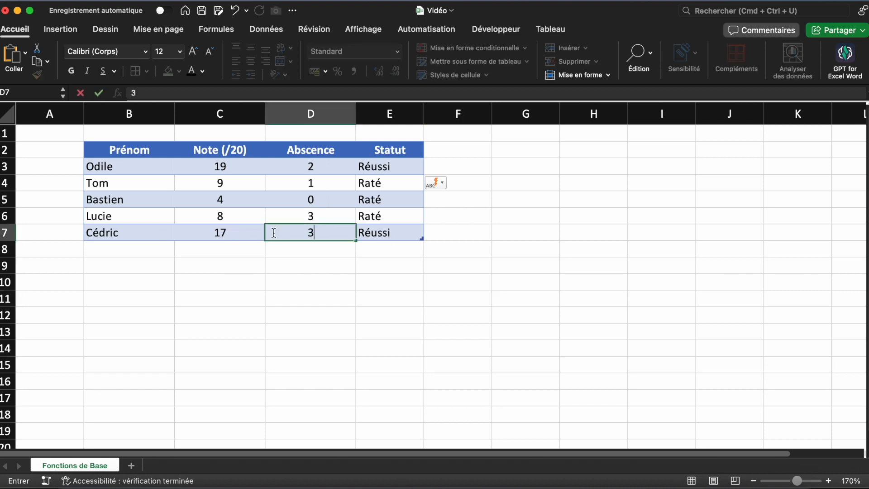
{"action": "key", "text": "Return"}
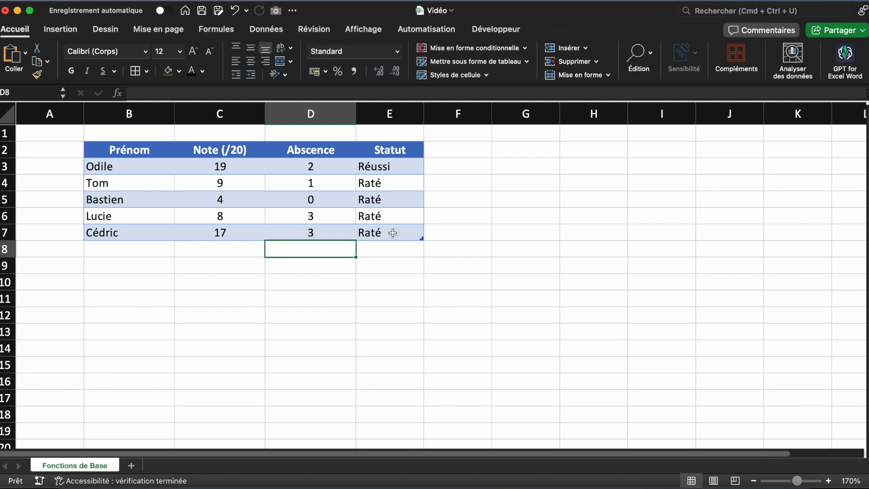
Set the Note (/20) value in C4 to 10 and the Abscence value in D4 to 4
{"action": "left_click", "coordinate": [248, 183]}
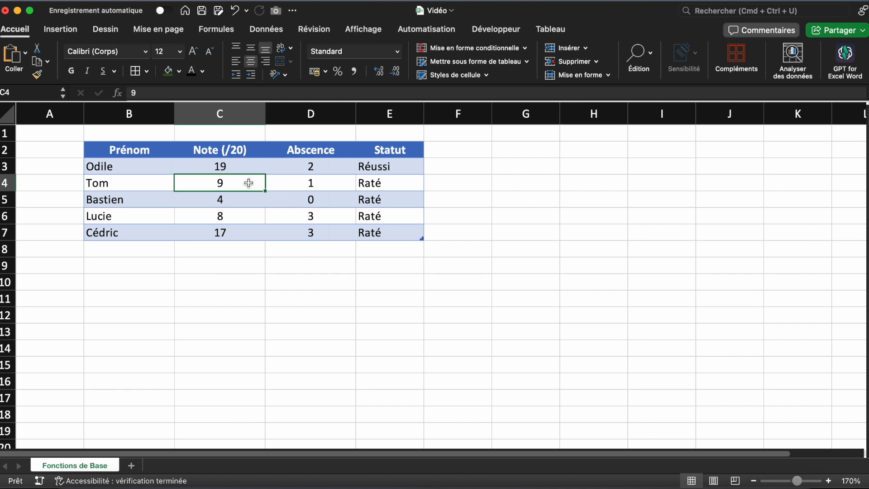
{"action": "type", "text": "10"}
{"action": "key", "text": "Return"}
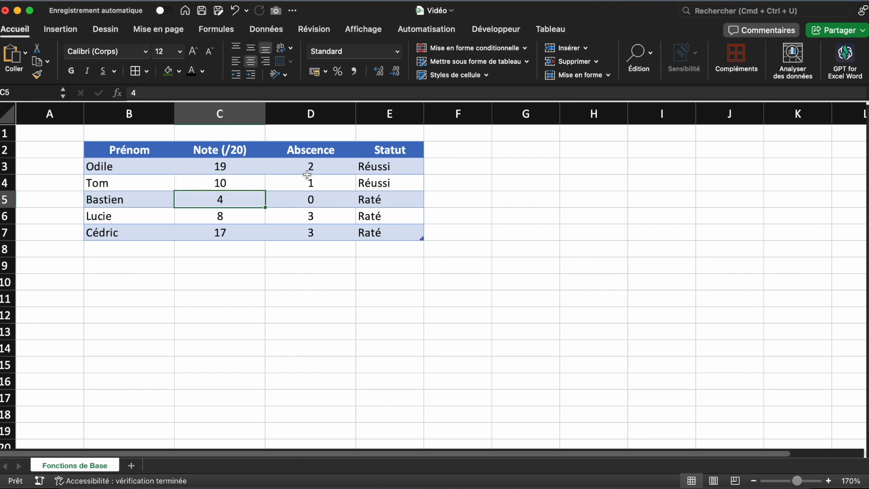
{"action": "left_click", "coordinate": [322, 180]}
{"action": "type", "text": "4"}
{"action": "key", "text": "Return"}
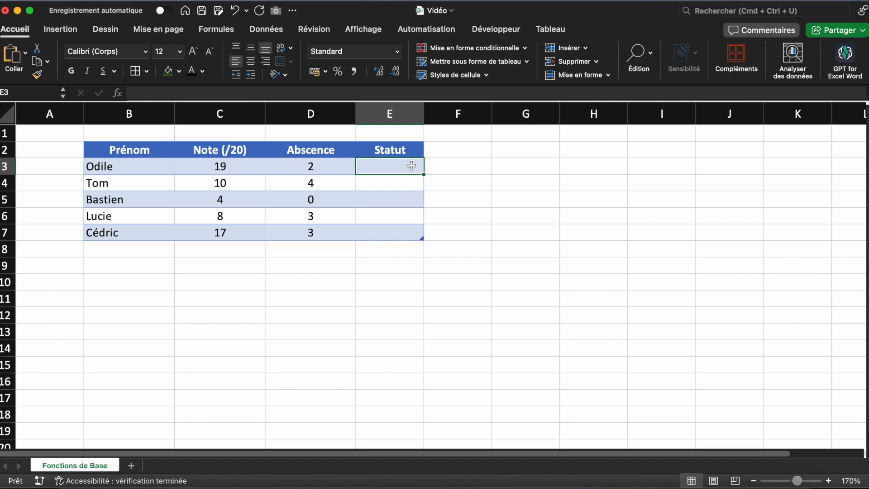
Start an SI formula in E3 whose test is an OU function with the first condition Note (/20) >=10
{"action": "type", "text": "=SI("}
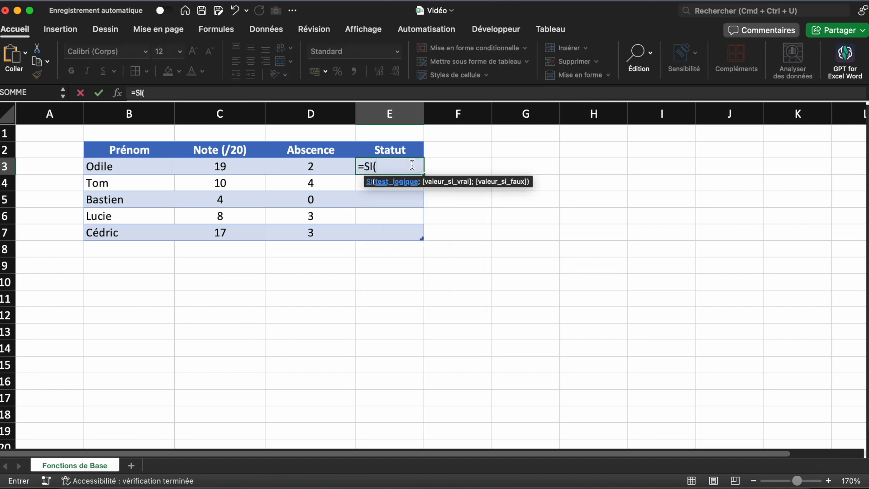
{"action": "type", "text": "OU("}
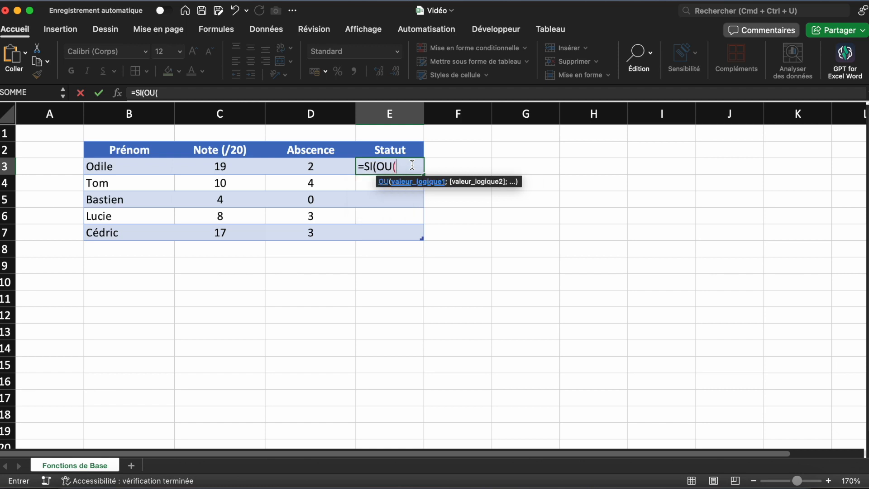
{"action": "left_click", "coordinate": [248, 169]}
{"action": "type", "text": ">:1"}
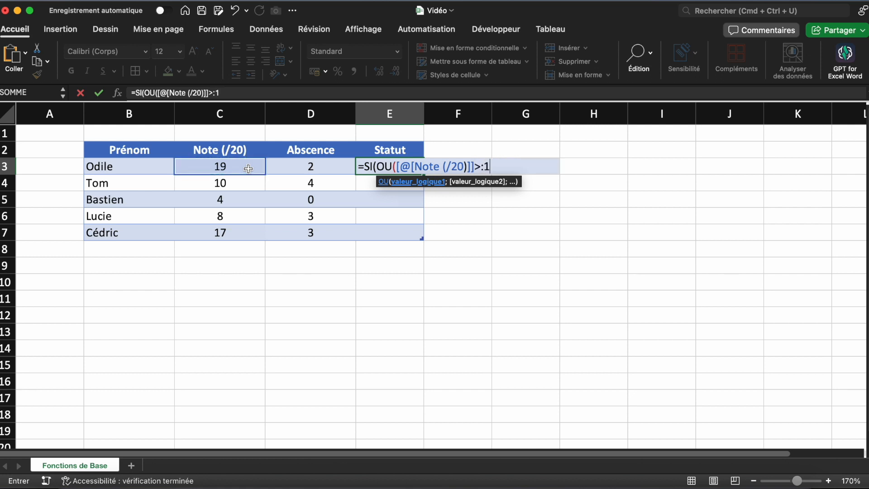
{"action": "key", "text": "BackSpace"}
{"action": "type", "text": "=10;"}
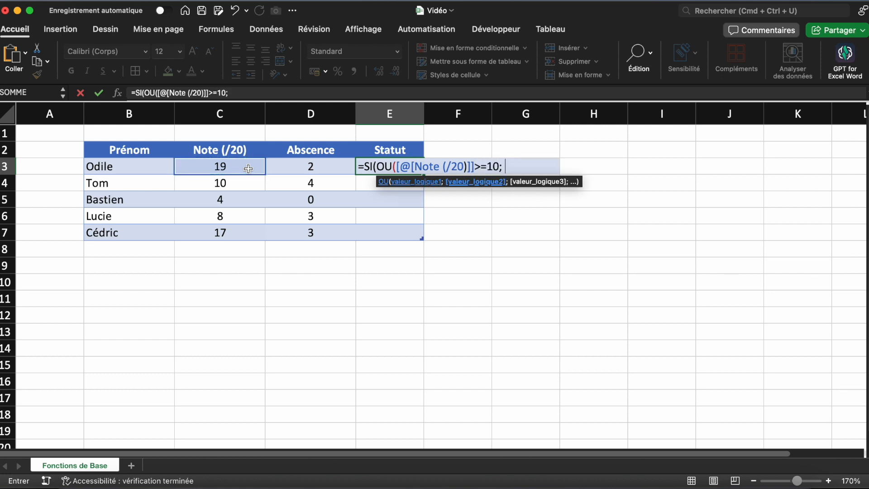
Add Abscence <3 from the same row as the OU function's second condition and close the OU
{"action": "left_click", "coordinate": [281, 166]}
{"action": "type", "text": "<"}
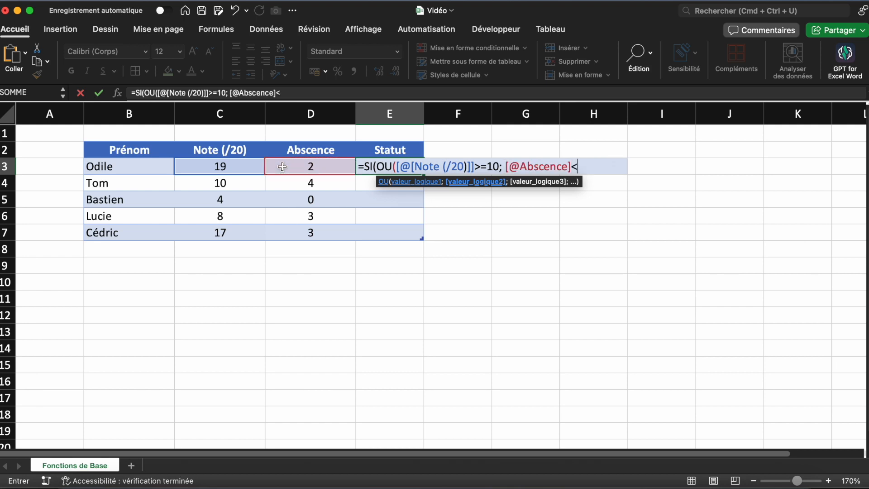
{"action": "type", "text": "3)"}
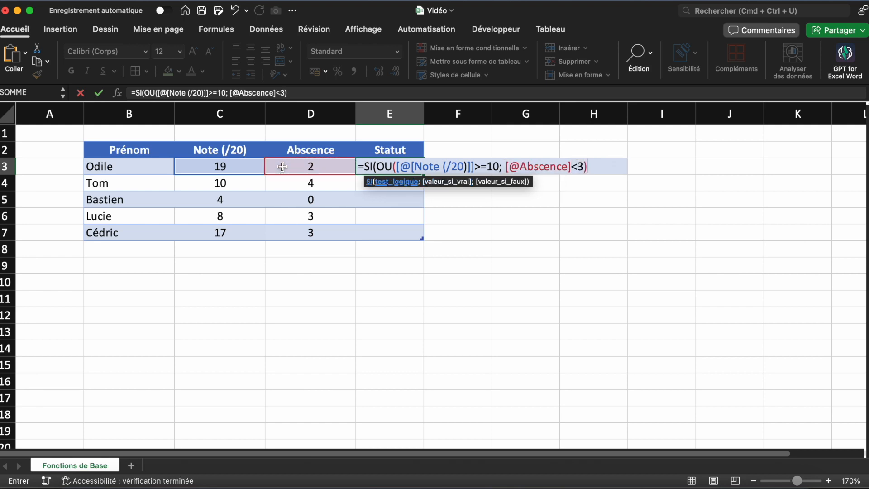
{"action": "type", "text": "; "}
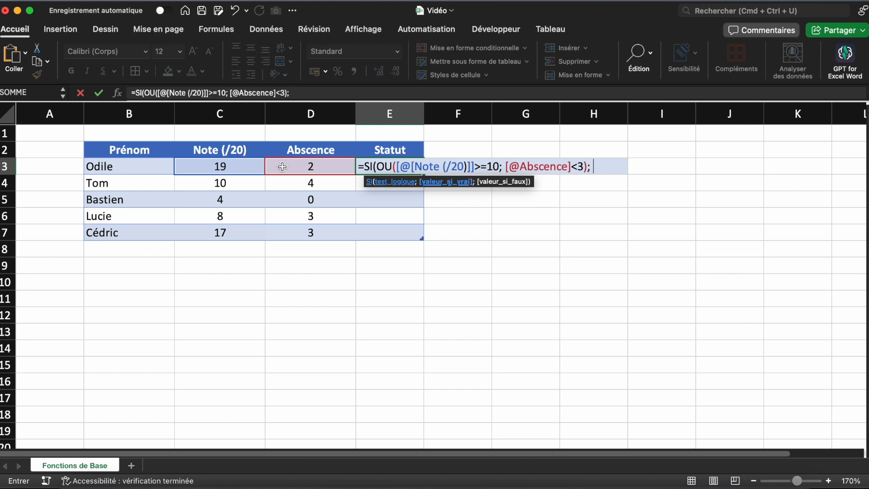
{"action": "type", "text": "\"Réussi\"; \"Raté\")"}
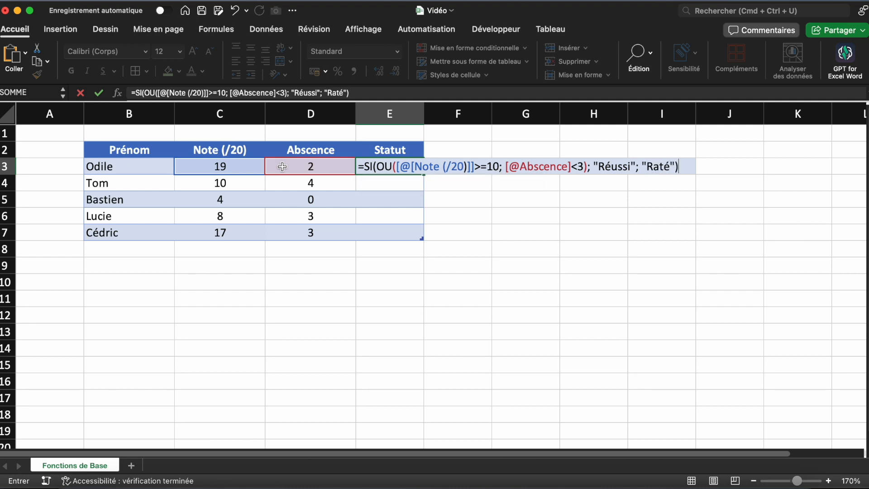
Complete the OU-based formula in E3 with "Réussi" if true and "Raté" if false, and validate it
{"action": "key", "text": "Return"}
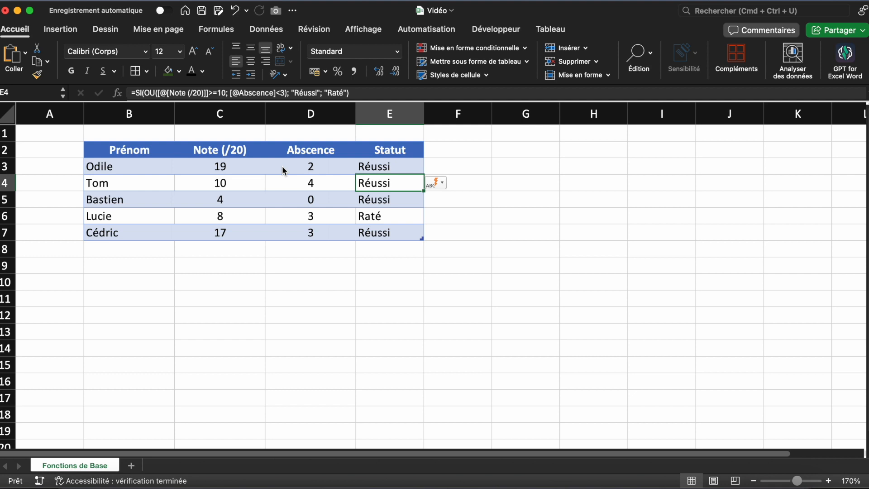
Set the Abscence value in D3 to 3 to test the OU condition
{"action": "left_click", "coordinate": [310, 267]}
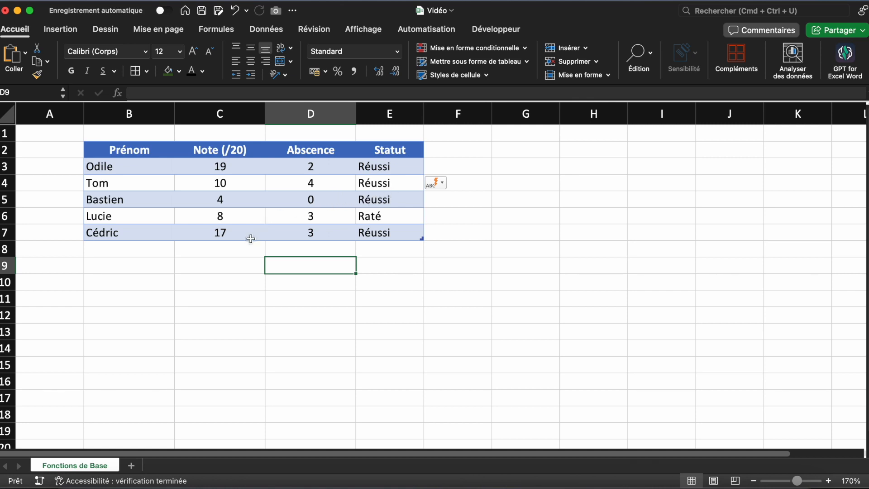
{"action": "left_click", "coordinate": [241, 167]}
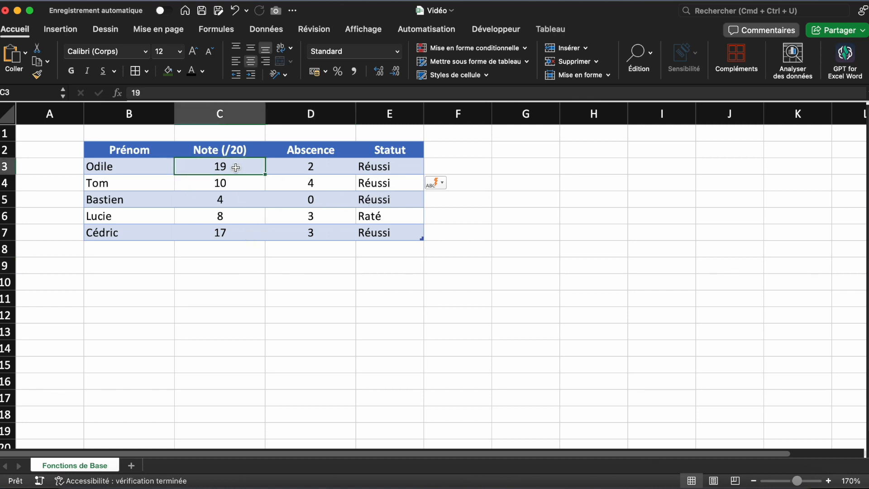
{"action": "left_click", "coordinate": [297, 168]}
{"action": "type", "text": "3"}
{"action": "key", "text": "Return"}
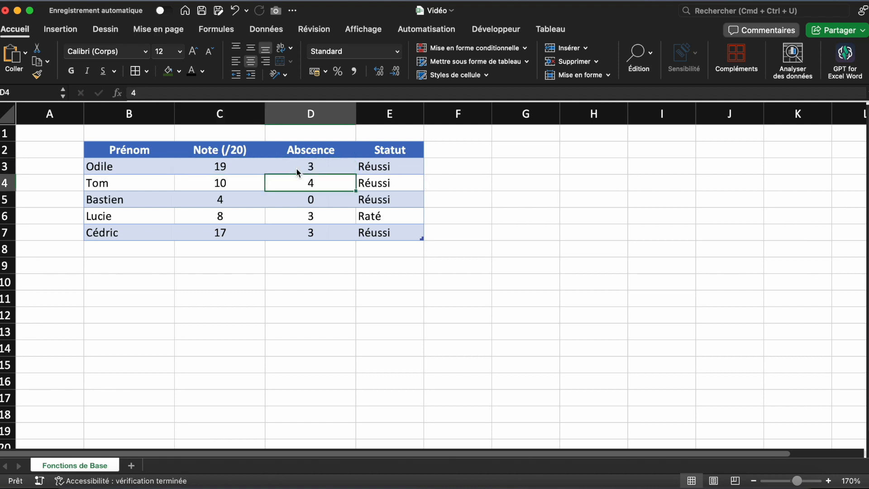
{"action": "left_click", "coordinate": [295, 169]}
{"action": "left_click", "coordinate": [347, 374]}
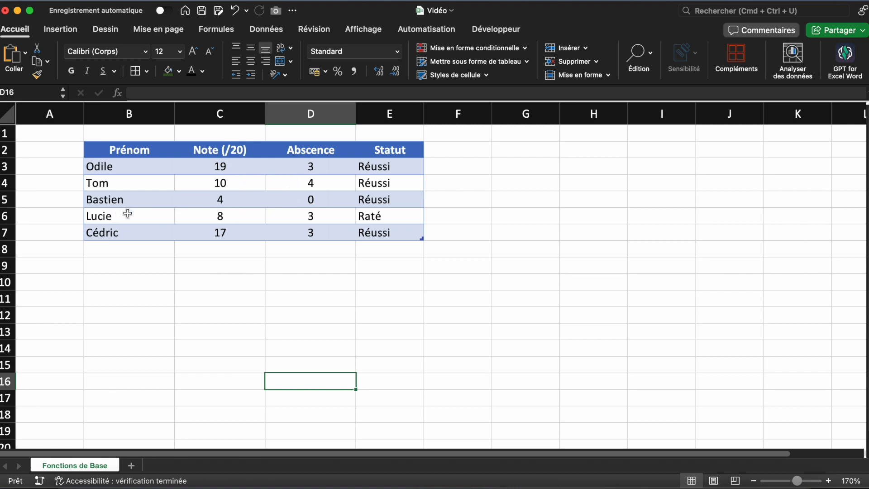
{"action": "left_click", "coordinate": [193, 219]}
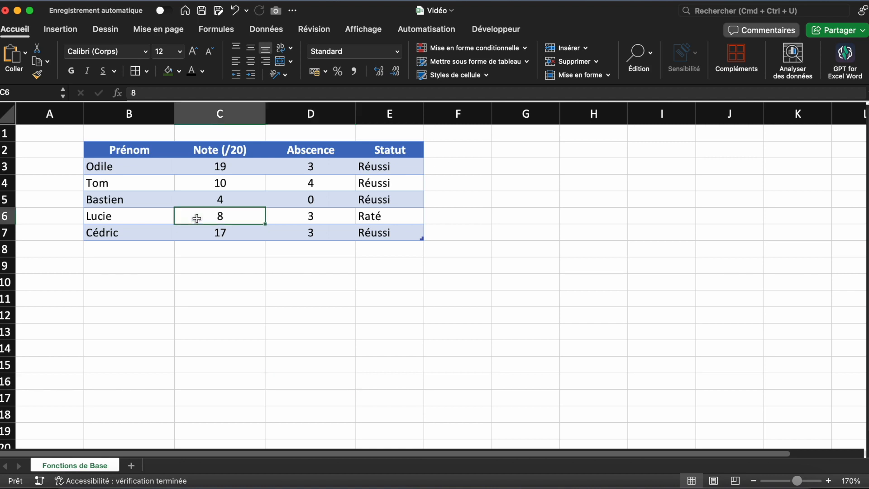
{"action": "left_click", "coordinate": [296, 213]}
{"action": "left_click", "coordinate": [304, 284]}
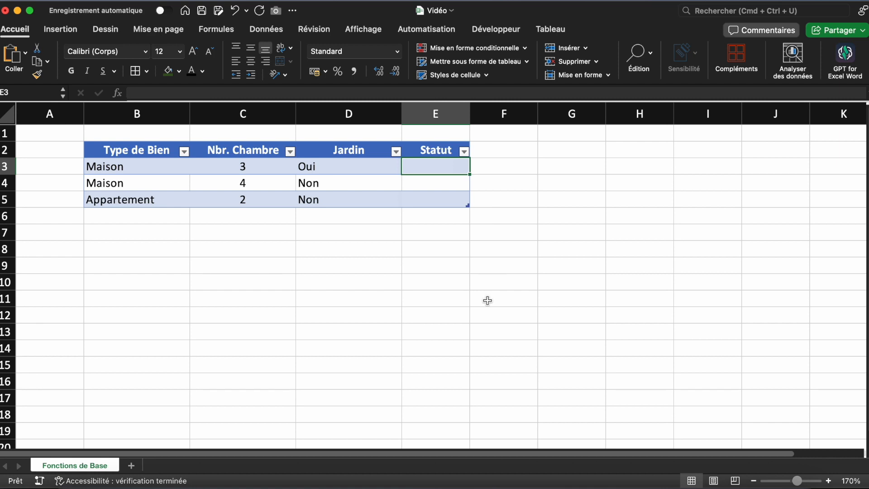
{"action": "left_click", "coordinate": [487, 301]}
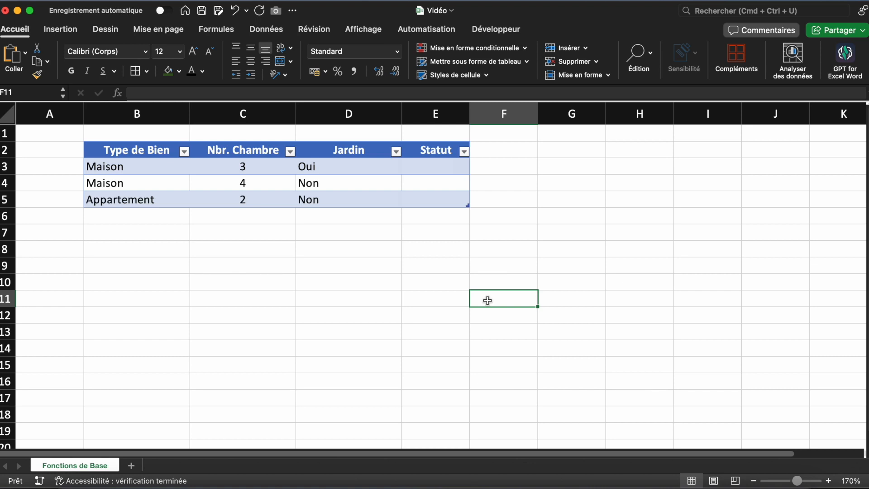
Start an SI formula in E3 of the property table with an ET test whose first condition is Type de Bien ="Maison"
{"action": "left_click", "coordinate": [431, 169]}
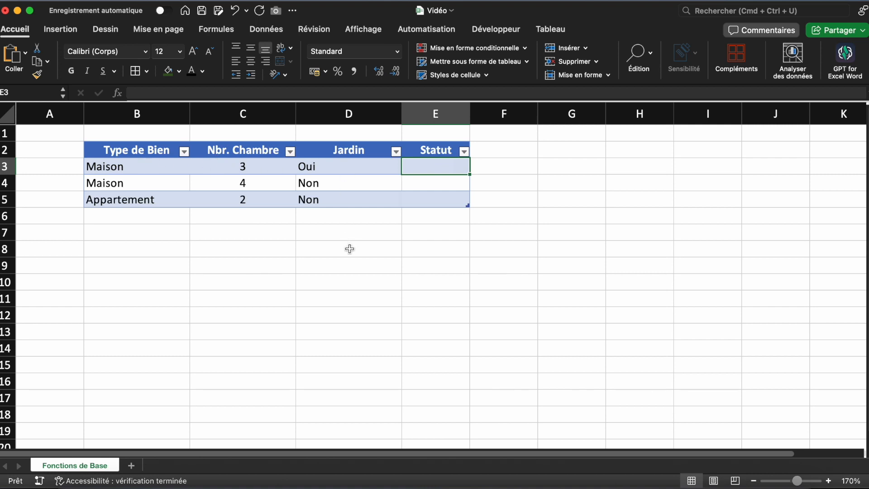
{"action": "type", "text": "=SI("}
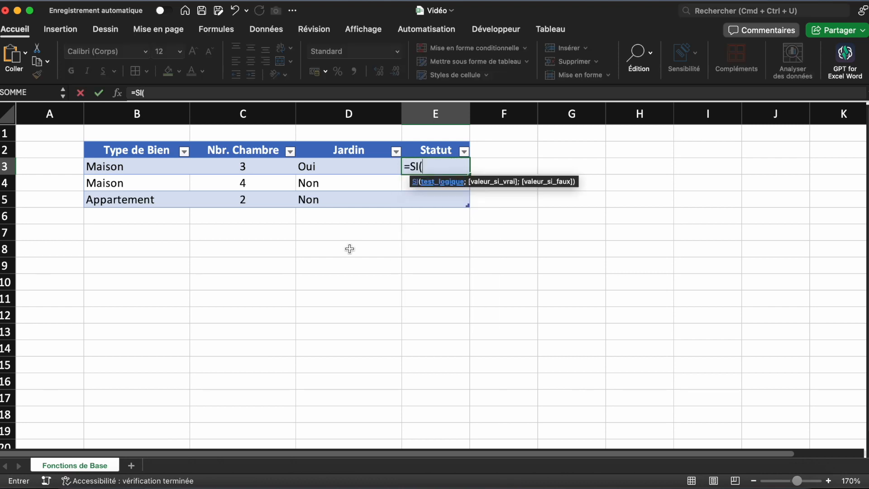
{"action": "type", "text": "ET("}
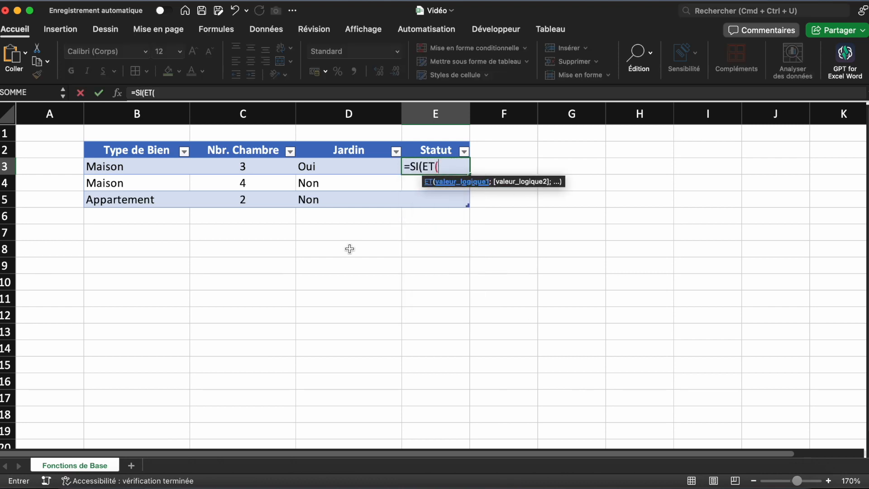
{"action": "left_click", "coordinate": [170, 167]}
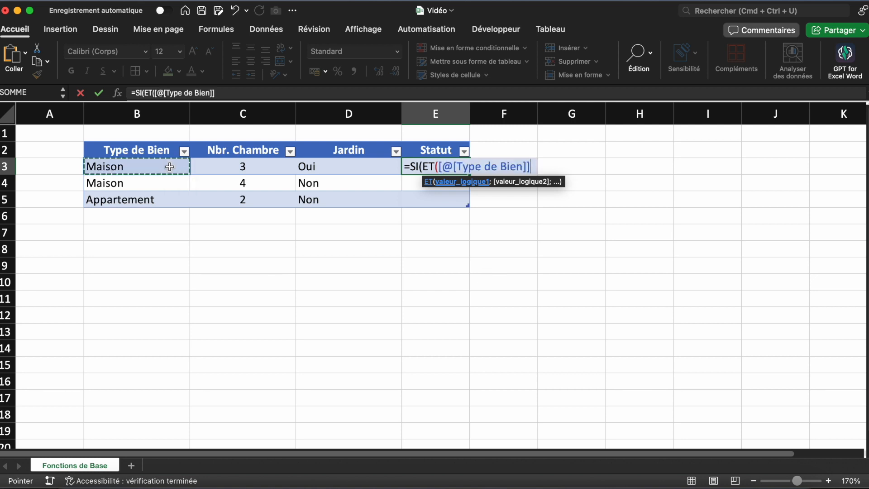
{"action": "type", "text": "=\"Maison\""}
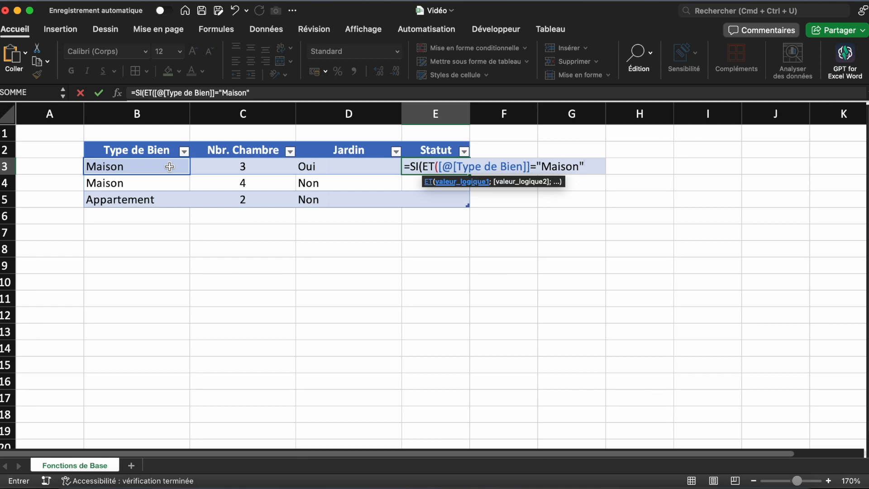
{"action": "type", "text": ";"}
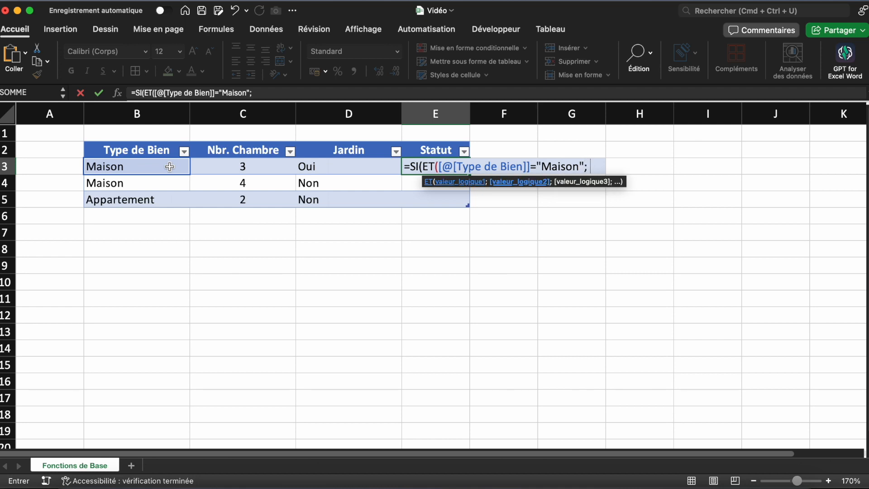
Add Nbr. Chambre >=3 from the same row as the ET function's second condition
{"action": "left_click", "coordinate": [208, 167]}
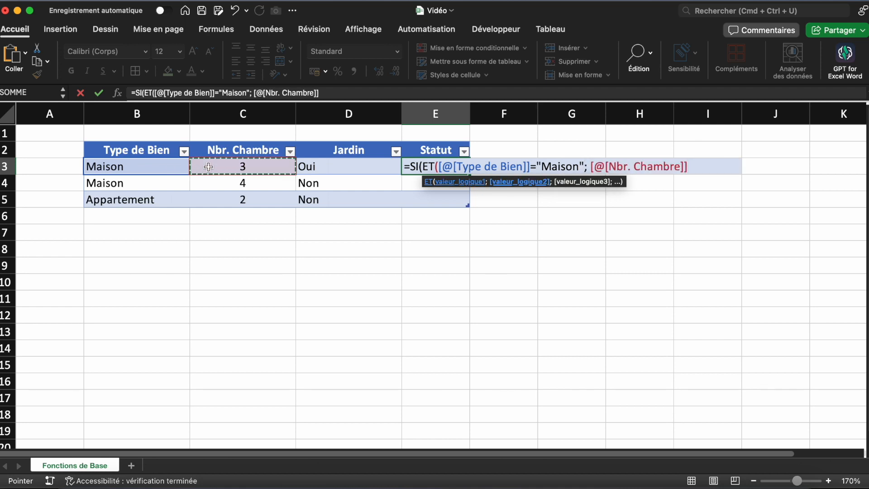
{"action": "type", "text": ">=3"}
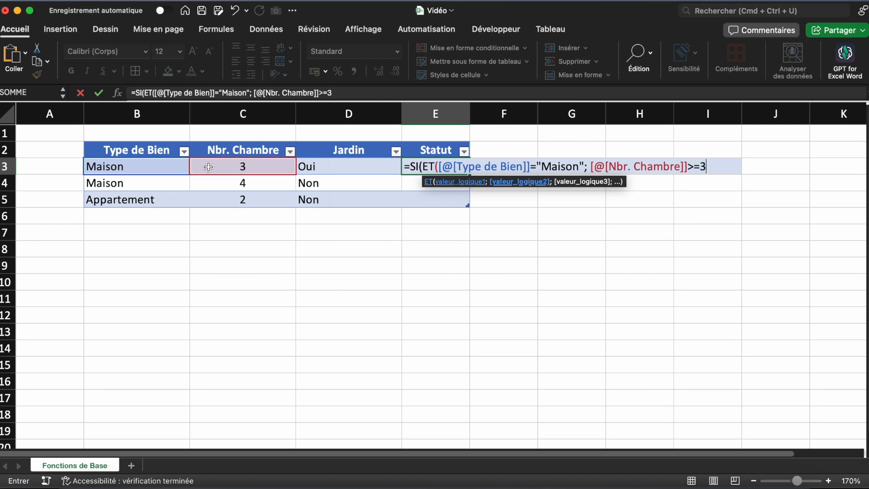
{"action": "type", "text": ";"}
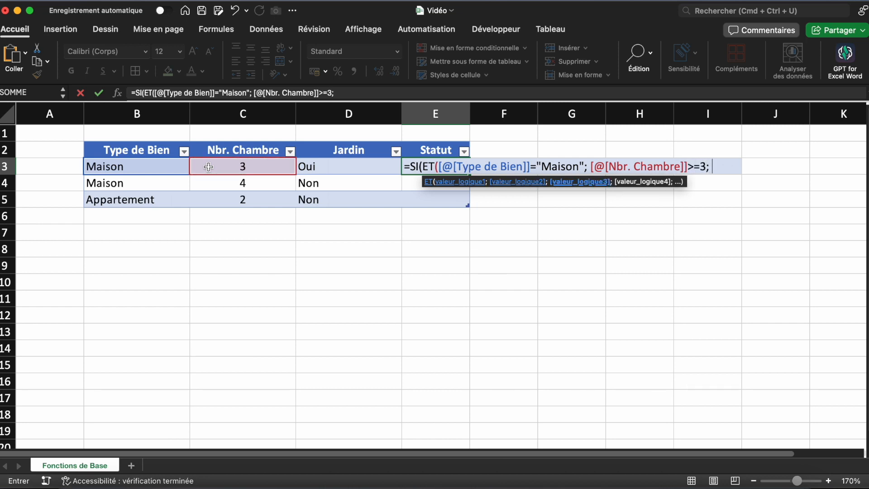
Add Jardin ="Oui" from the same row as the third condition and close the ET function
{"action": "left_click", "coordinate": [334, 166]}
{"action": "type", "text": "\"Oui\""}
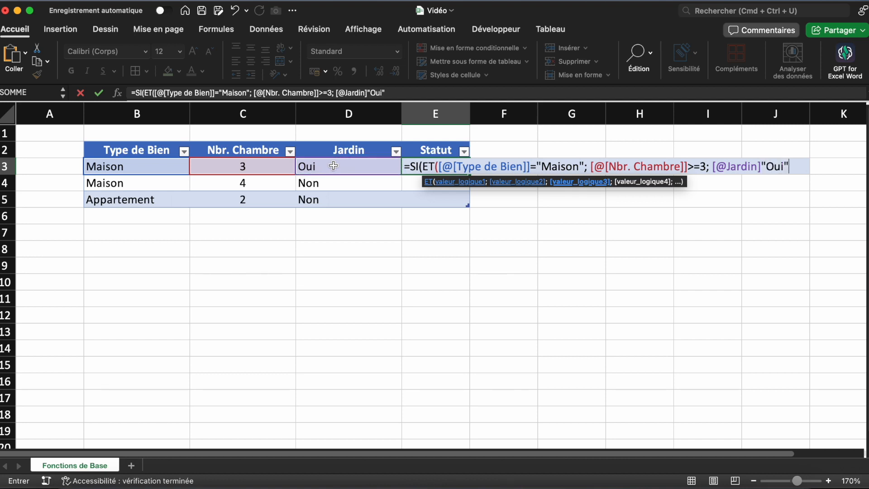
{"action": "key", "text": "BackSpace"}
{"action": "key", "text": "BackSpace"}
{"action": "key", "text": "BackSpace"}
{"action": "key", "text": "BackSpace"}
{"action": "key", "text": "BackSpace"}
{"action": "type", "text": "=\"Oui\")"}
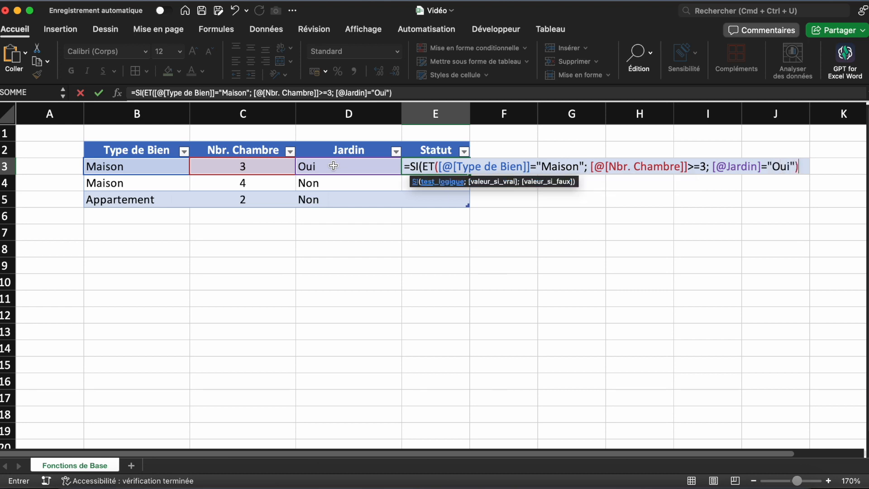
{"action": "type", "text": "; \""}
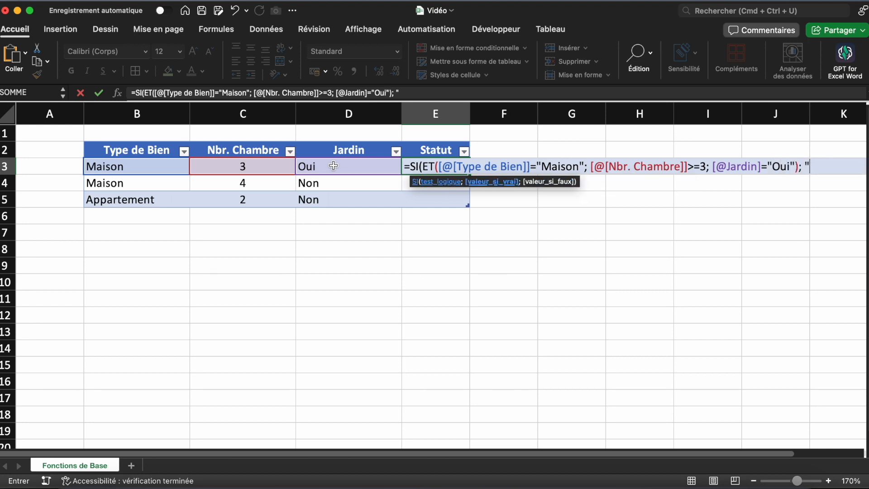
{"action": "type", "text": "Correspond"}
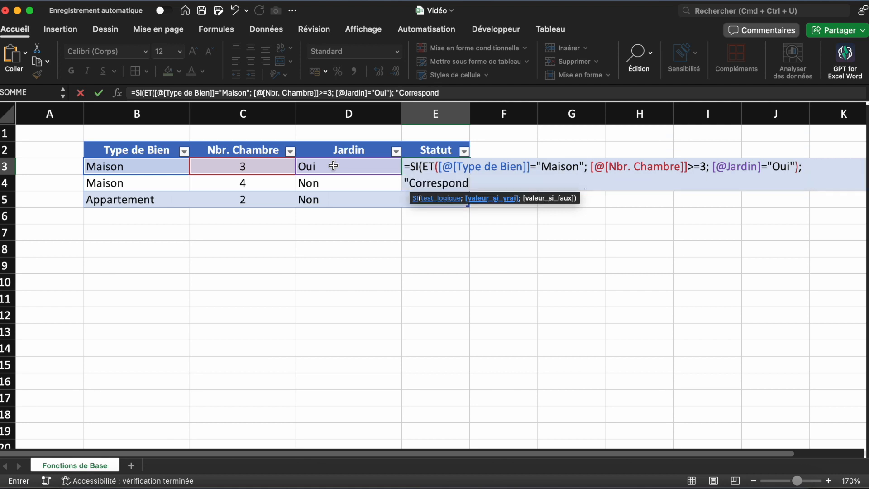
Complete the SI formula in E3 with "Correspond" if true and "Ne correspond pas" if false, and fill the Statut column
{"action": "type", "text": "\"; \"N"}
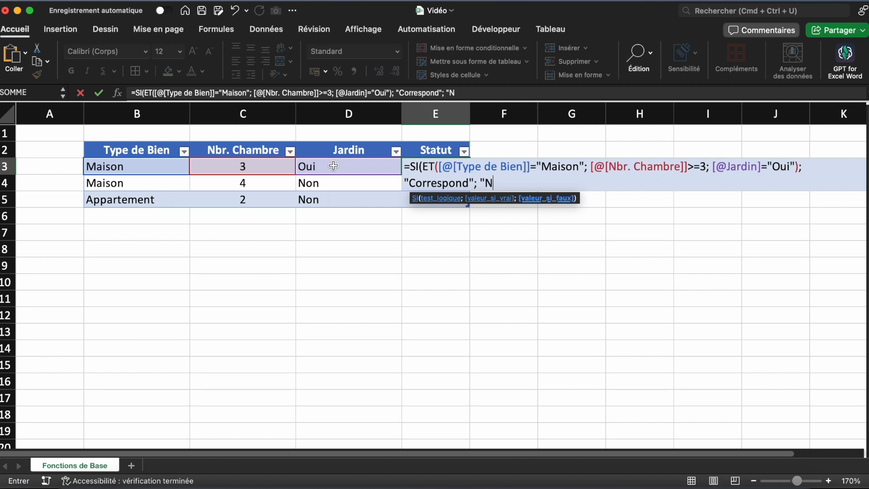
{"action": "type", "text": "e correspond pas\")"}
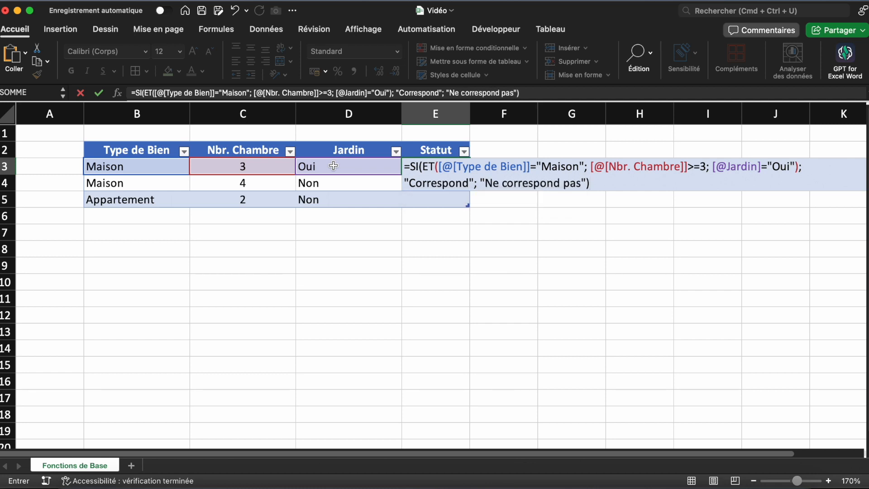
{"action": "key", "text": "Return"}
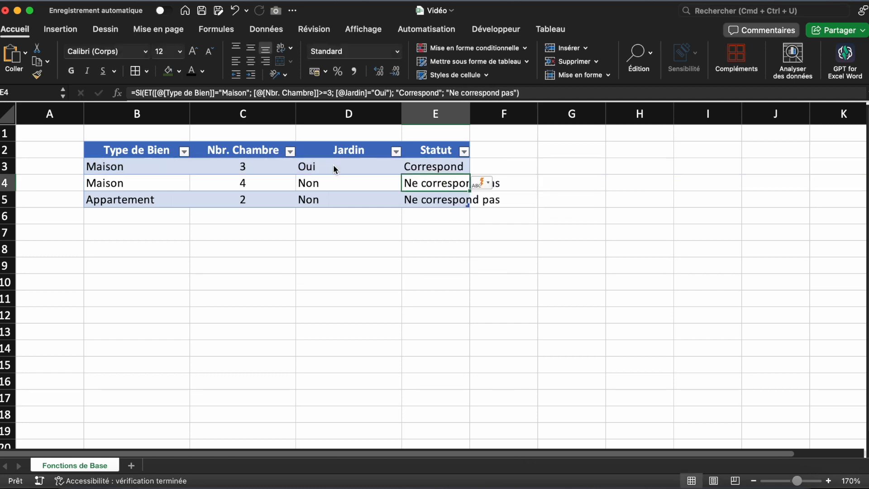
Widen the Statut column to fit its longest text and review the first Maison row
{"action": "left_click_drag", "start_coordinate": [471, 114], "coordinate": [524, 118]}
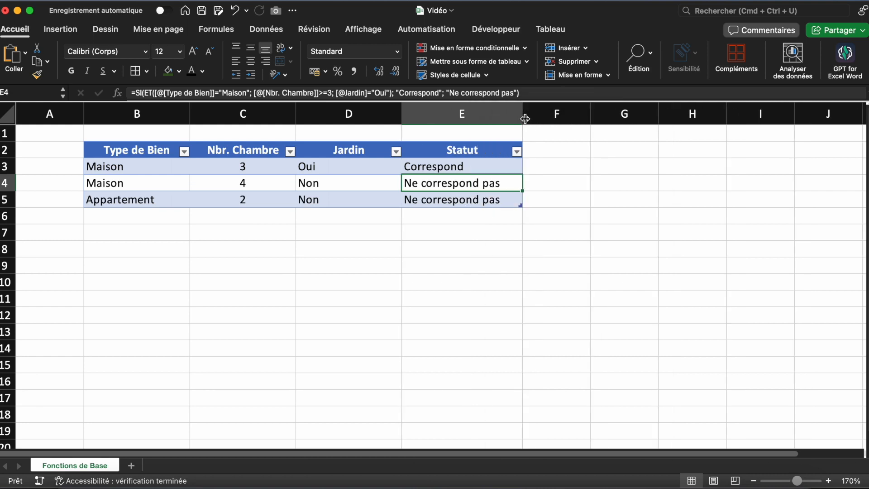
{"action": "left_click", "coordinate": [552, 363]}
{"action": "left_click", "coordinate": [421, 293]}
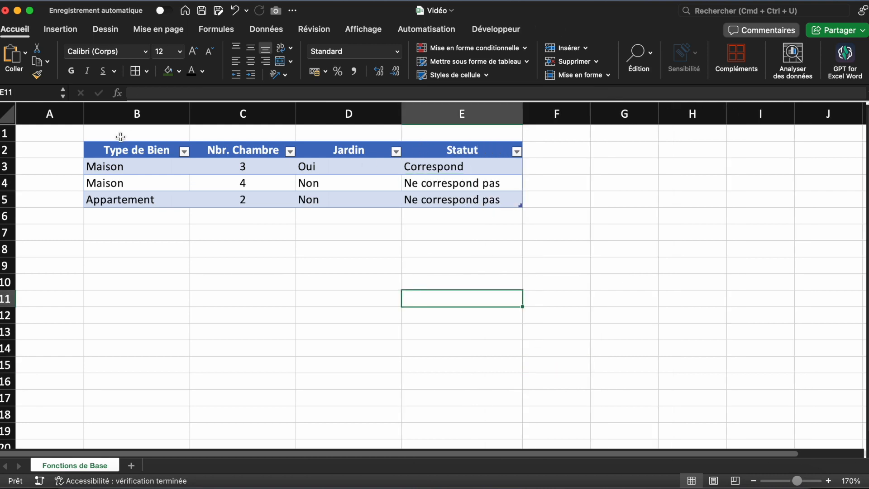
{"action": "left_click_drag", "start_coordinate": [147, 166], "coordinate": [420, 168]}
{"action": "left_click", "coordinate": [443, 277]}
Clear the ET-based formulas from the Statut cells E3:E5
{"action": "left_click_drag", "start_coordinate": [478, 171], "coordinate": [475, 206]}
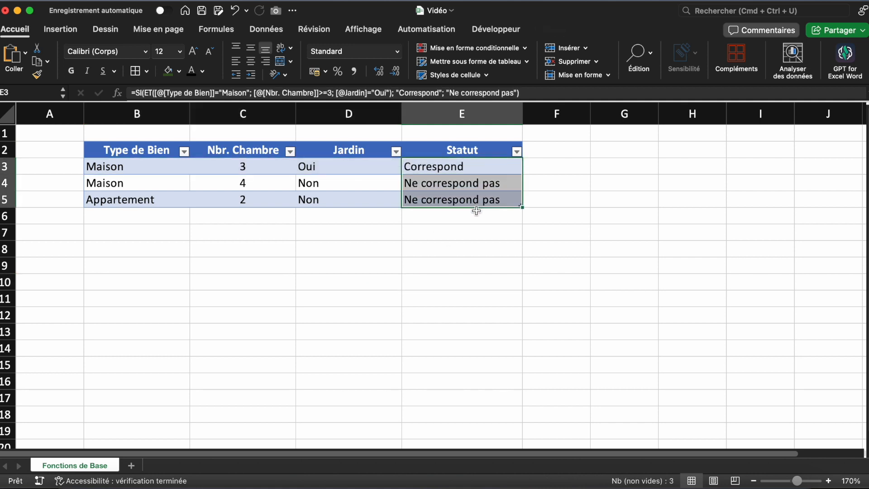
{"action": "key", "text": "Delete"}
{"action": "left_click", "coordinate": [466, 261]}
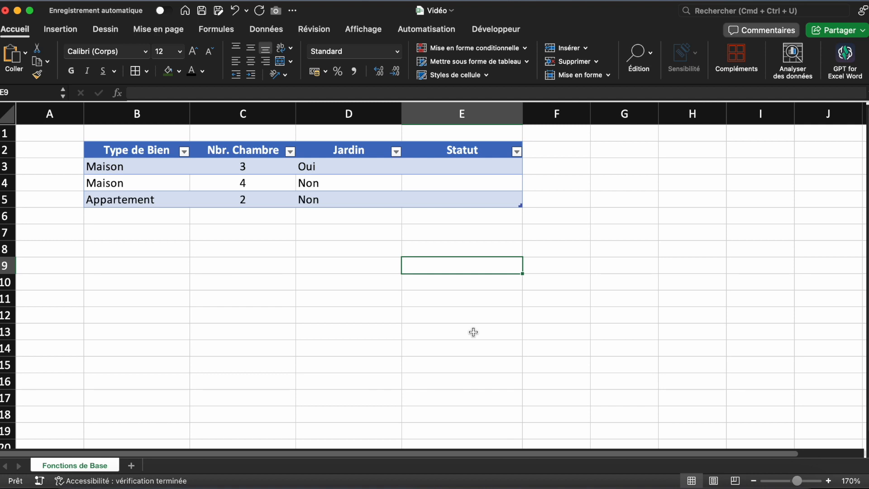
Start an SI formula in E3 with an OU test whose first condition is Type de Bien ="Maison"
{"action": "left_click", "coordinate": [501, 167]}
{"action": "type", "text": "="}
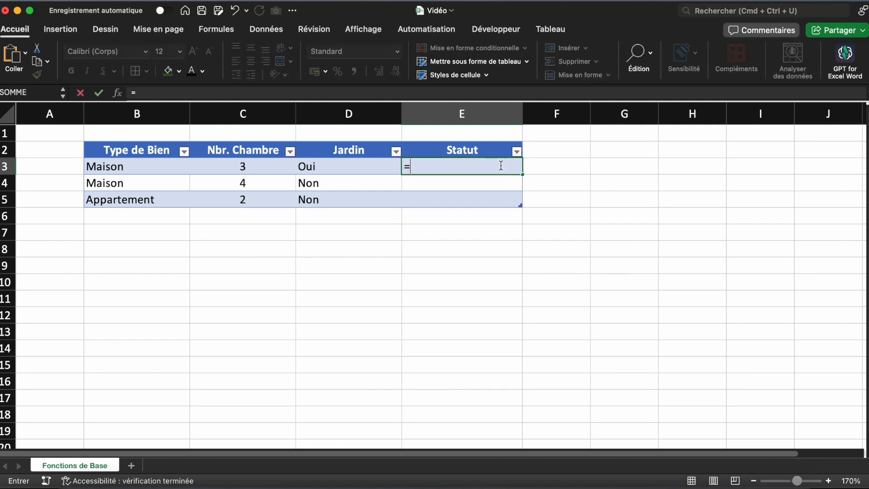
{"action": "type", "text": "SI(OU("}
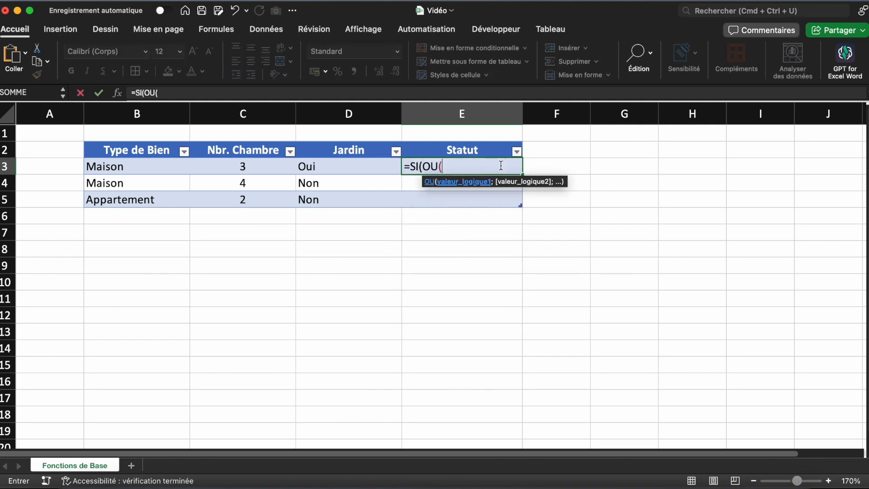
{"action": "left_click", "coordinate": [164, 165]}
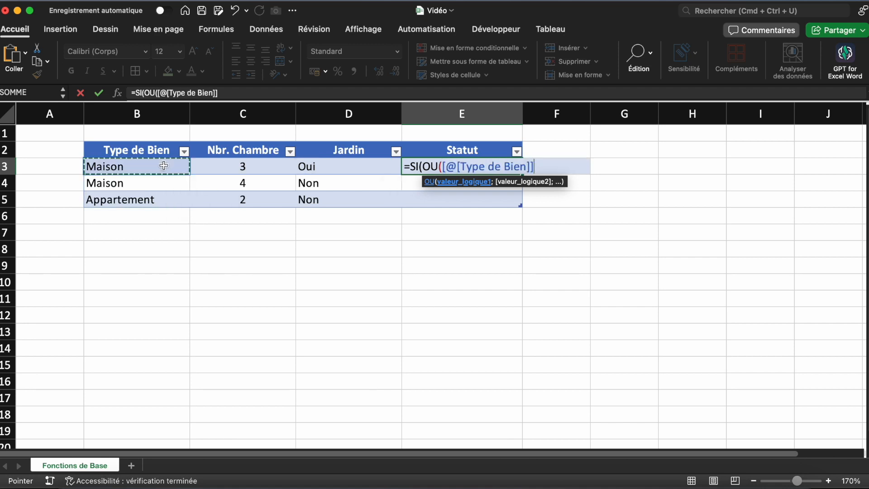
{"action": "type", "text": "=\"Maison\""}
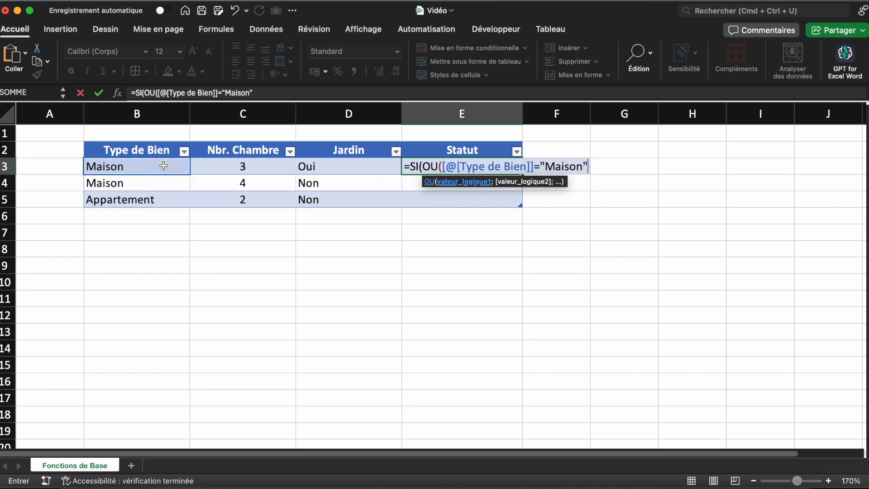
{"action": "type", "text": ";"}
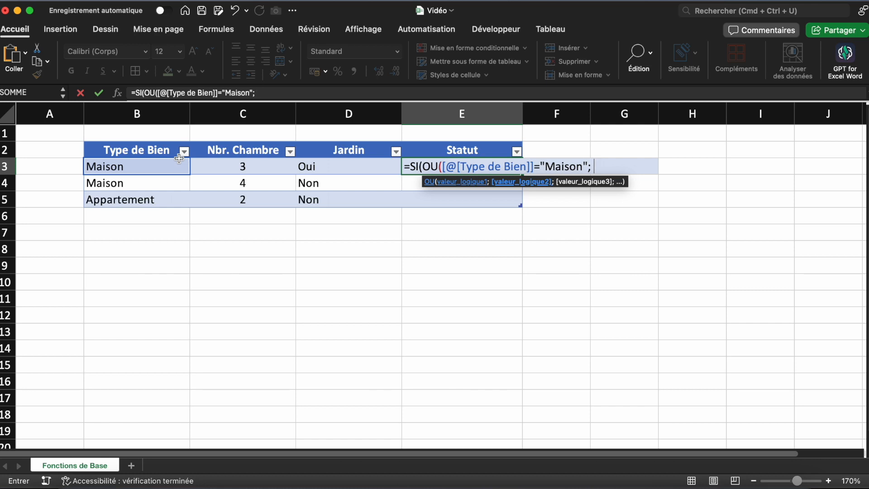
Add Nbr. Chambre <=3 from the same row as the OU function's second condition
{"action": "left_click", "coordinate": [209, 163]}
{"action": "type", "text": "<=3;"}
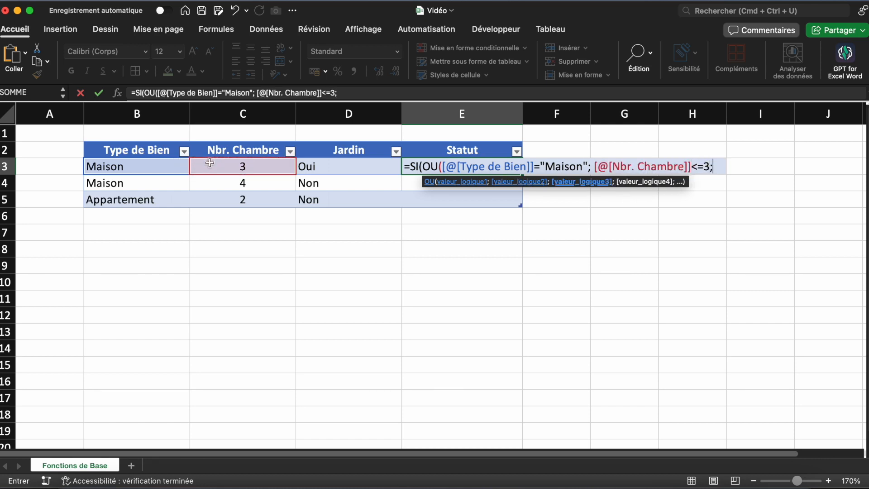
Add Jardin ="Oui" from the same row as the third condition and close the OU function
{"action": "left_click", "coordinate": [347, 167]}
{"action": "type", "text": "=\""}
{"action": "type", "text": "ou"}
{"action": "key", "text": "BackSpace"}
{"action": "key", "text": "BackSpace"}
{"action": "type", "text": "ou"}
{"action": "key", "text": "BackSpace"}
{"action": "key", "text": "BackSpace"}
{"action": "key", "text": "BackSpace"}
{"action": "type", "text": "O"}
{"action": "key", "text": "BackSpace"}
{"action": "type", "text": "\"O"}
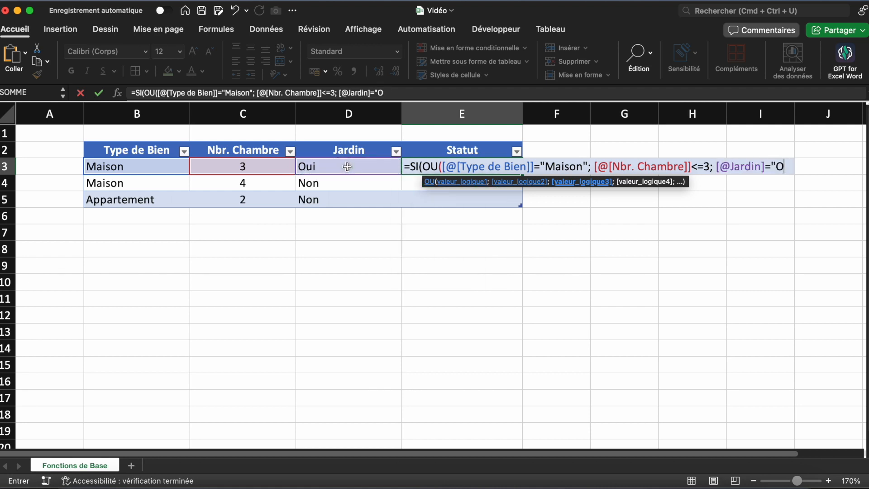
{"action": "type", "text": "ui\")"}
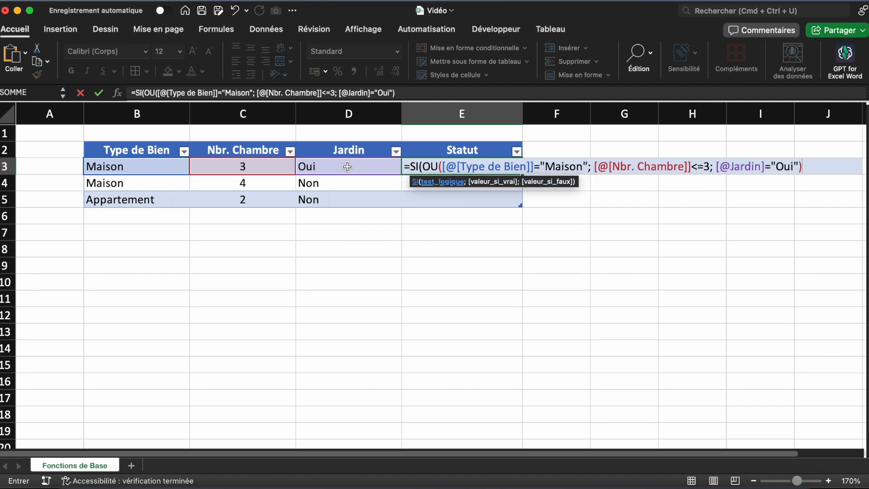
{"action": "type", "text": ";"}
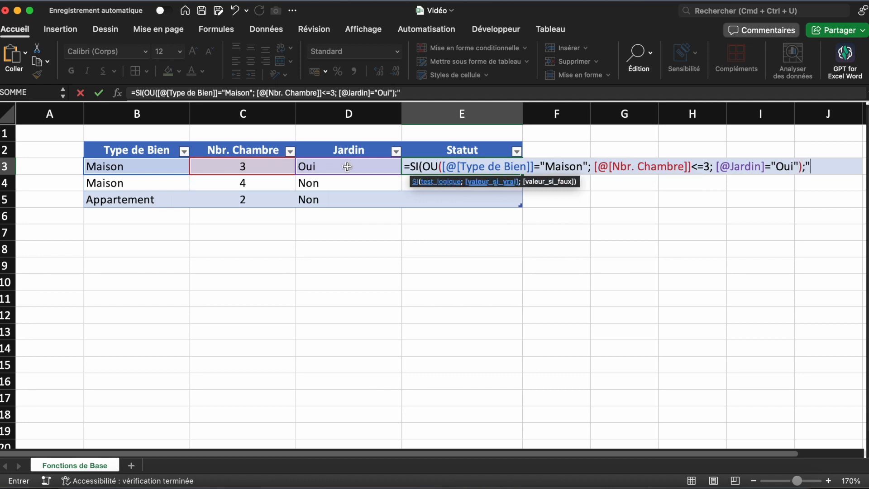
{"action": "type", "text": "\"Correspon"}
Finish the OU-based SI formula with "Correspond" if true and "Ne correspond pas" if false, and fill the Statut column
{"action": "key", "text": "BackSpace"}
{"action": "key", "text": "BackSpace"}
{"action": "key", "text": "BackSpace"}
{"action": "key", "text": "BackSpace"}
{"action": "type", "text": "spond\"; "}
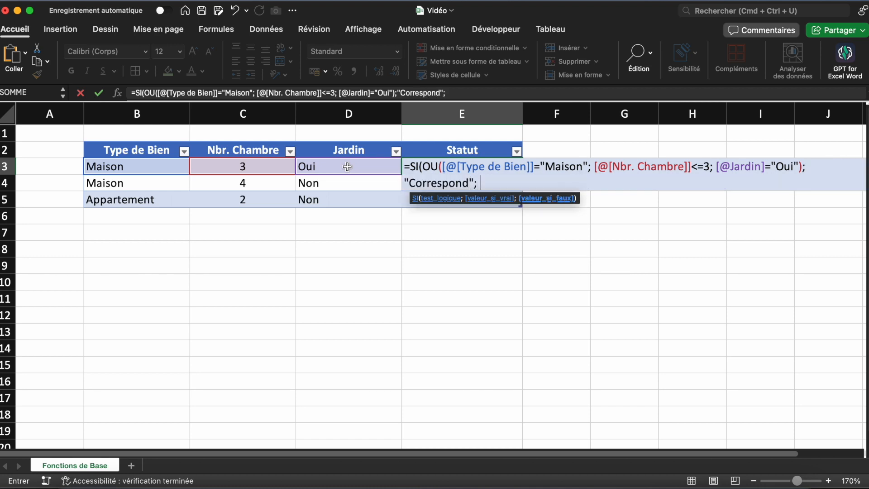
{"action": "type", "text": "\"Ne correspond pas\")"}
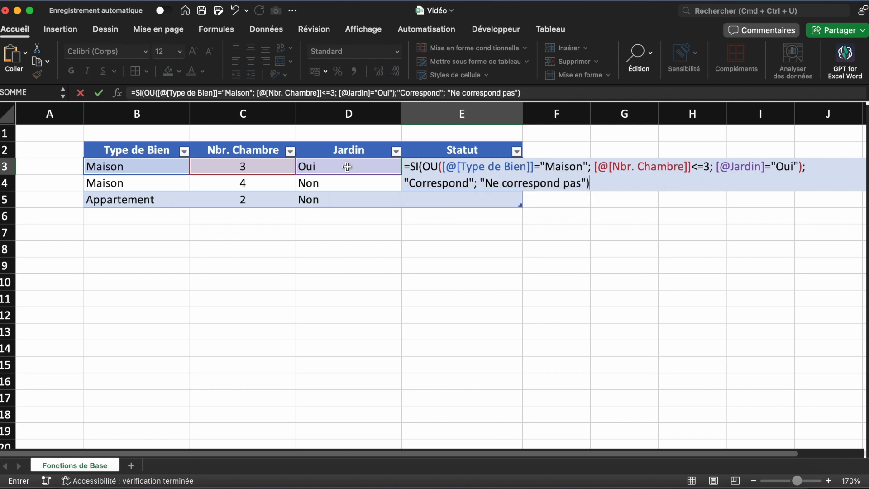
{"action": "key", "text": "Return"}
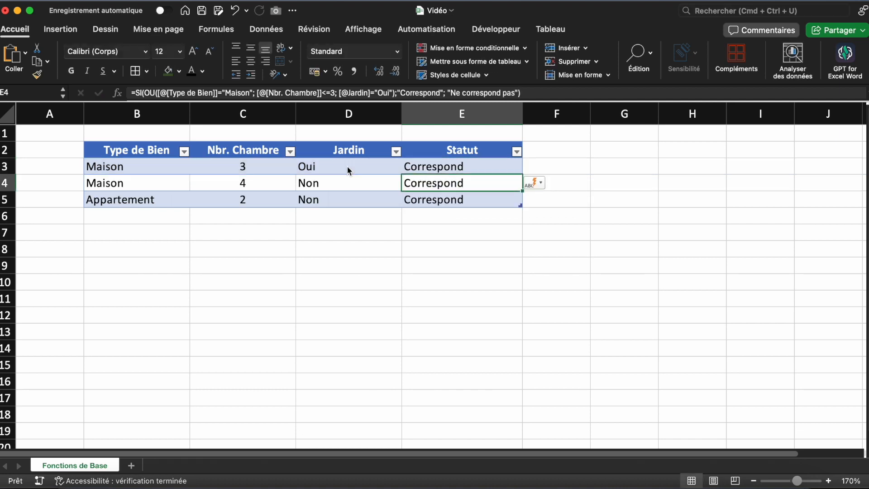
Examine the type, room count and garden values in rows 4 and 5 against the OU conditions
{"action": "left_click", "coordinate": [411, 271]}
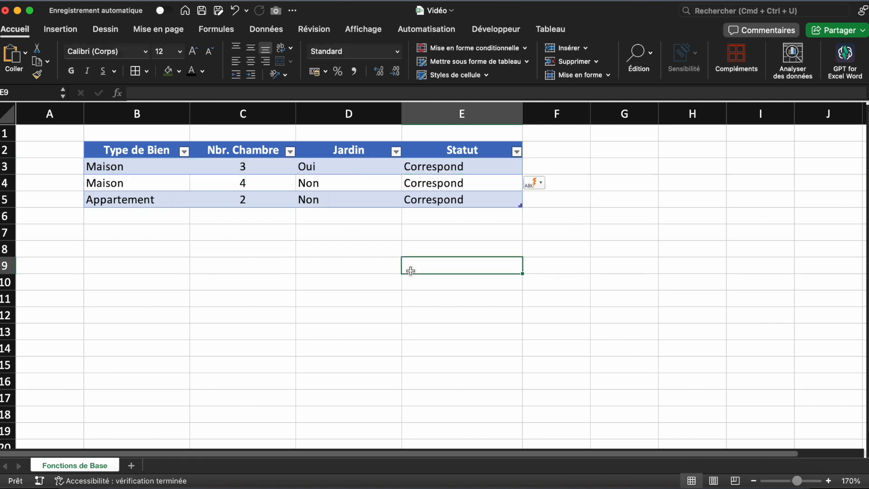
{"action": "left_click", "coordinate": [427, 288]}
{"action": "left_click", "coordinate": [427, 298]}
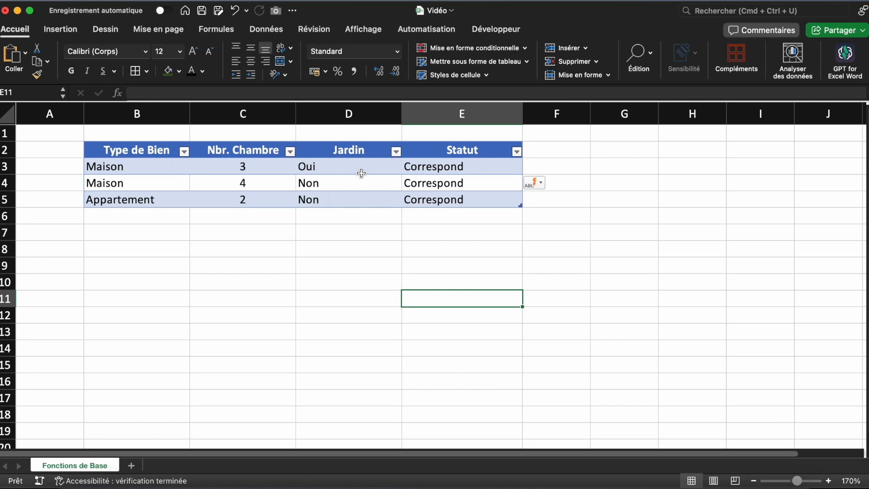
{"action": "left_click_drag", "start_coordinate": [225, 184], "coordinate": [314, 183]}
{"action": "left_click", "coordinate": [158, 181]}
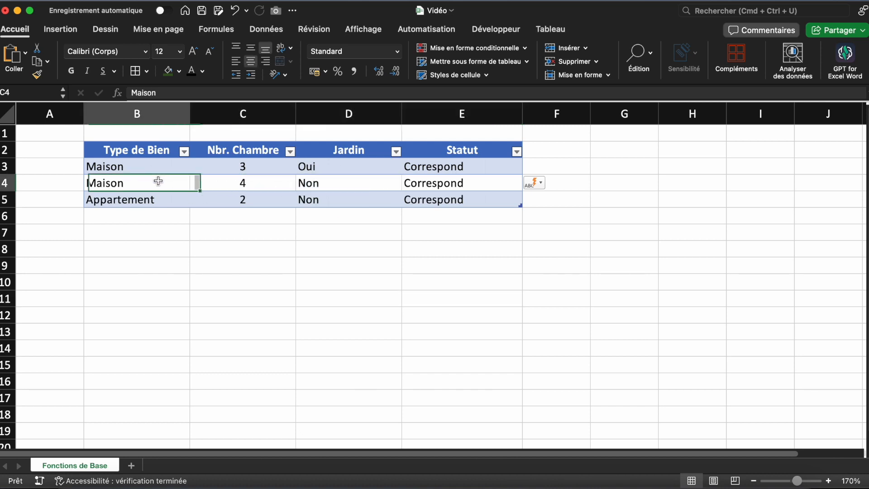
{"action": "left_click", "coordinate": [177, 204]}
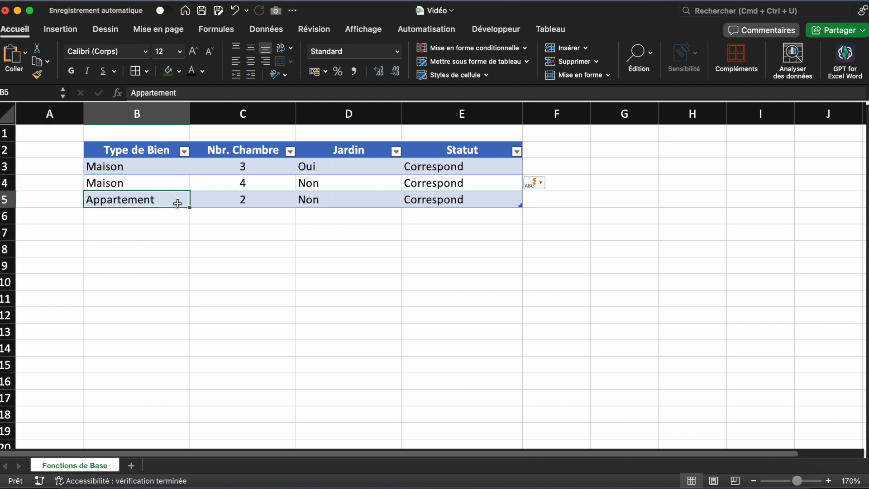
{"action": "left_click", "coordinate": [342, 203]}
{"action": "left_click", "coordinate": [278, 198]}
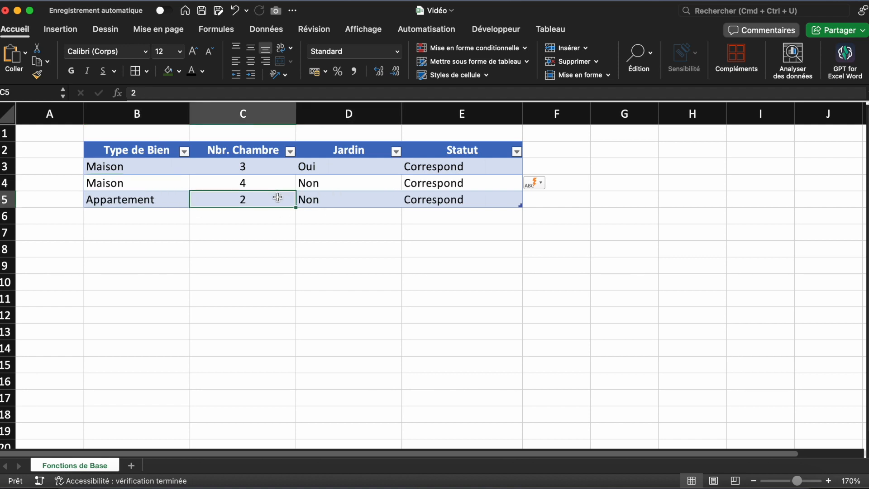
{"action": "left_click", "coordinate": [300, 274]}
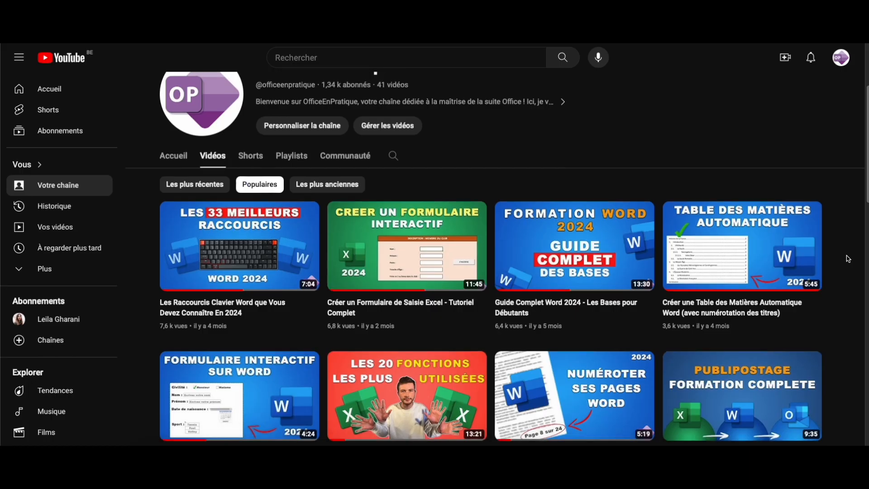
Switch to YouTube and browse the channel's popular Word and Excel tutorial videos
{"action": "scroll", "coordinate": [848, 259], "scroll_direction": "down", "scroll_amount": 3}
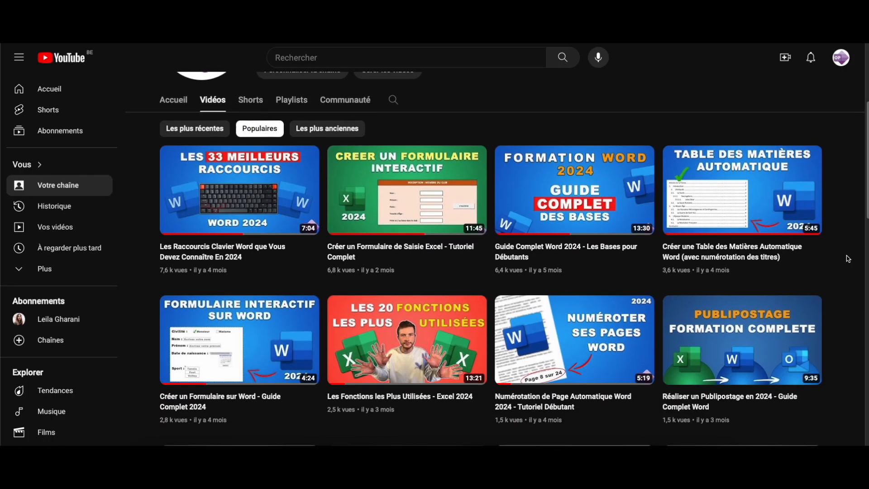
{"action": "scroll", "coordinate": [848, 259], "scroll_direction": "down", "scroll_amount": 1}
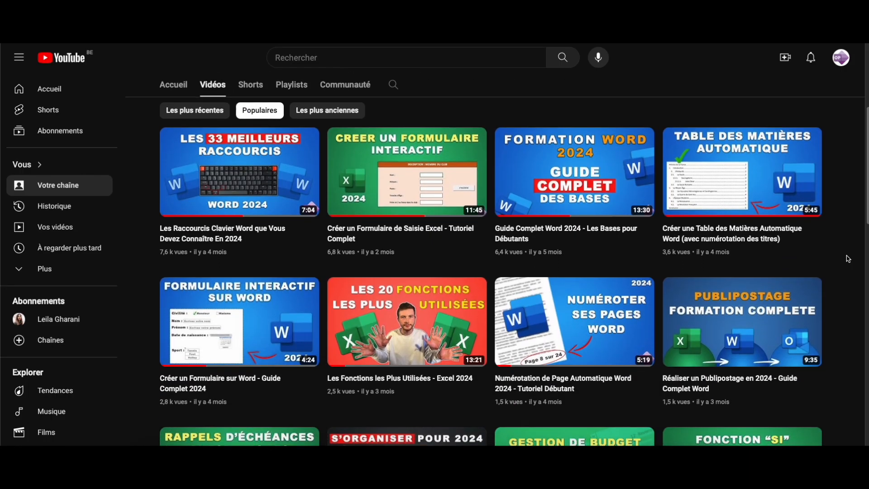
{"action": "scroll", "coordinate": [848, 259], "scroll_direction": "down", "scroll_amount": 1}
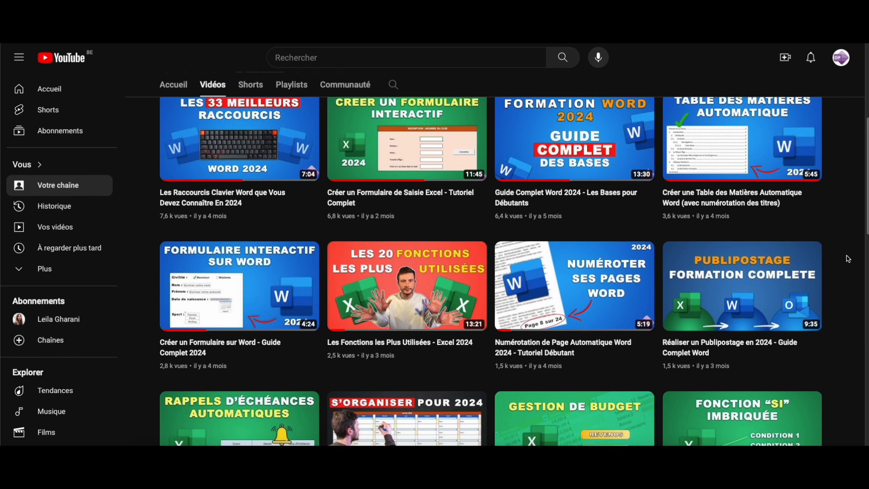
{"action": "scroll", "coordinate": [848, 259], "scroll_direction": "down", "scroll_amount": 1}
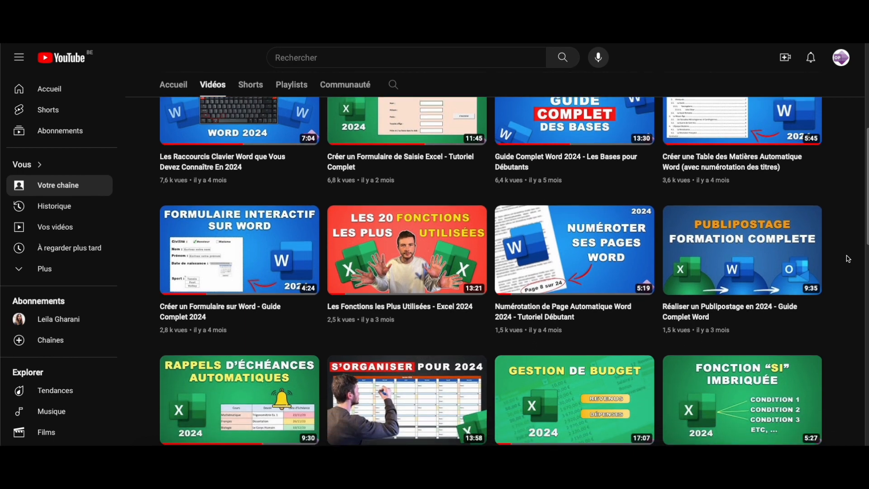
{"action": "scroll", "coordinate": [848, 259], "scroll_direction": "down", "scroll_amount": 2}
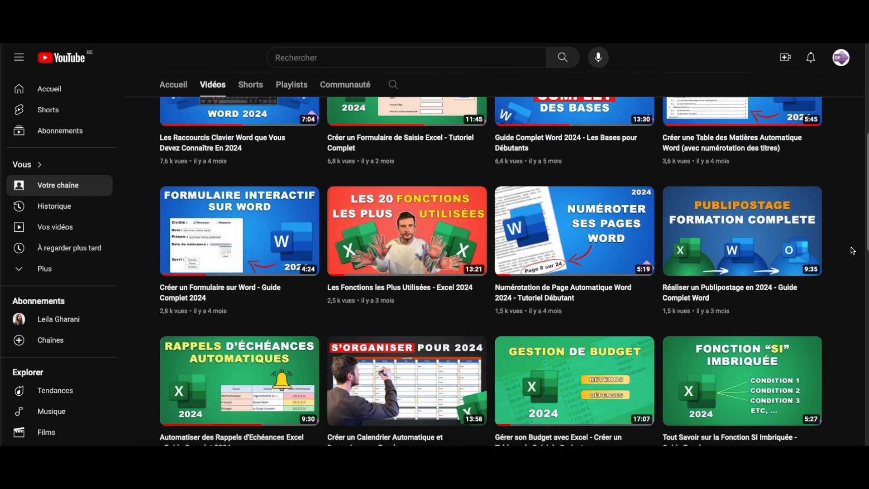
{"action": "scroll", "coordinate": [853, 251], "scroll_direction": "down", "scroll_amount": 2}
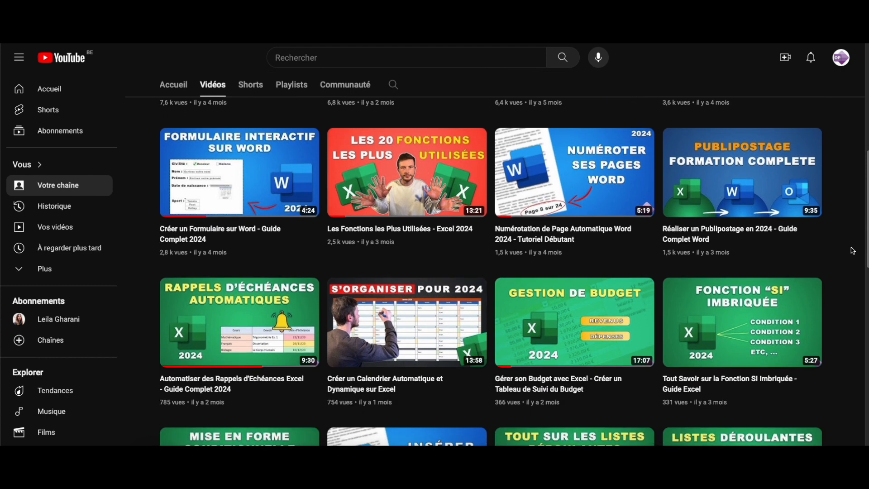